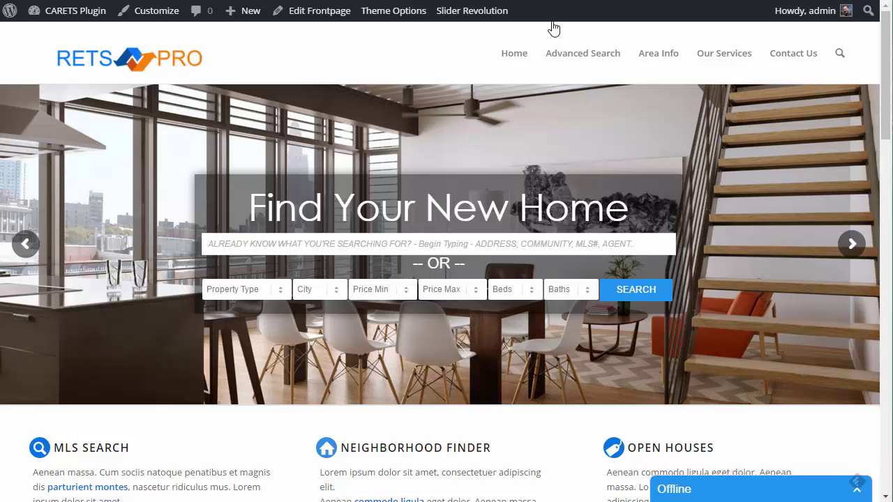
Scroll the RETS Pro home page down to the Featured Listings carousel
scroll(533, 97, down, 5)
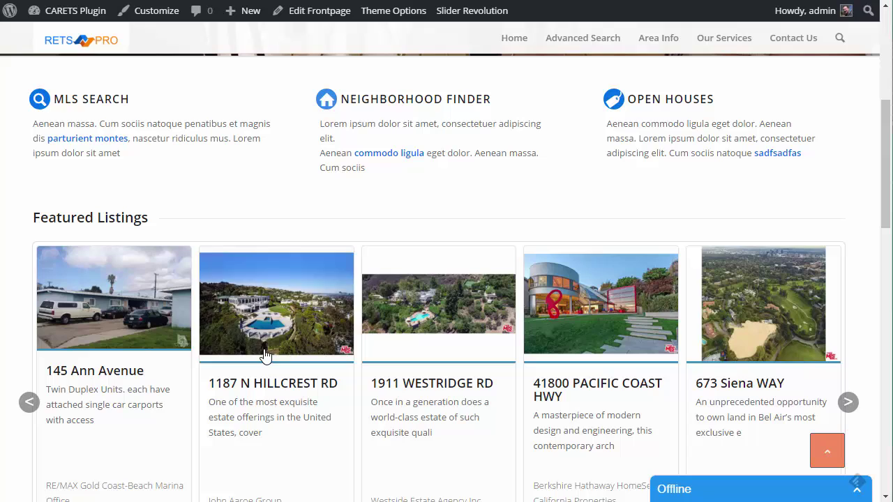
Open the 1187 N Hillcrest Rd listing and scroll through its Property Details, Exterior and Interior Features
click(216, 279)
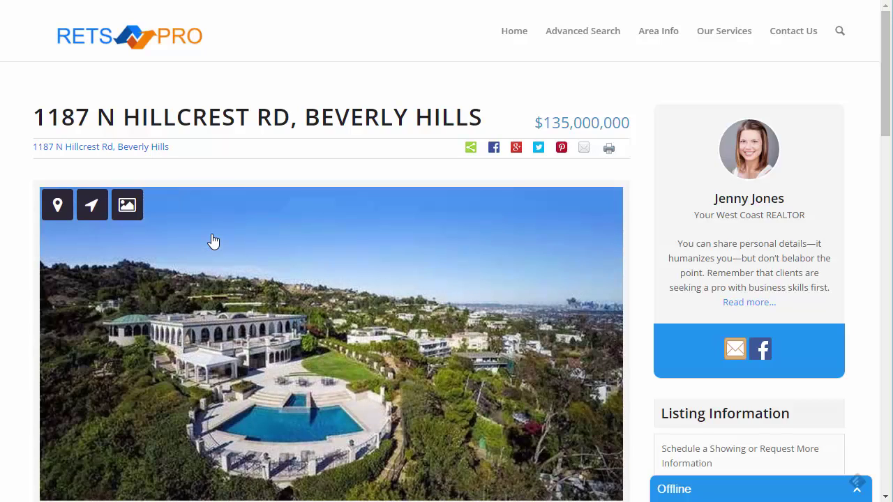
scroll(214, 241, down, 6)
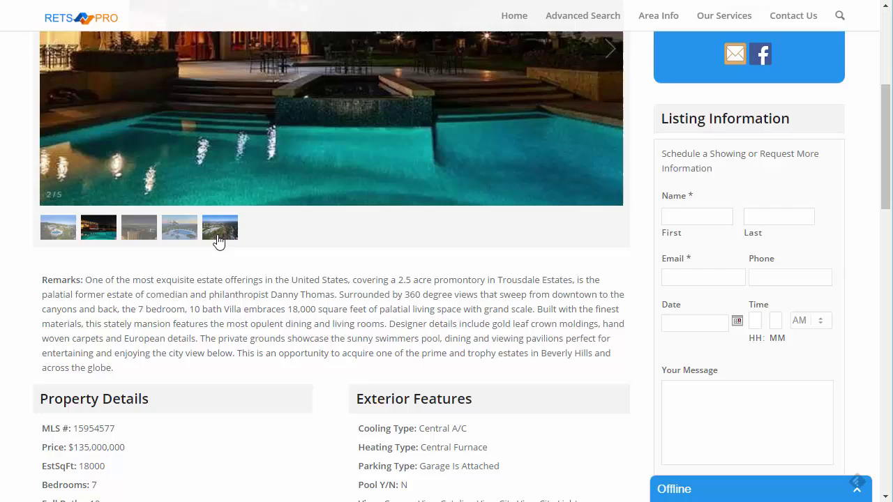
scroll(300, 420, down, 2)
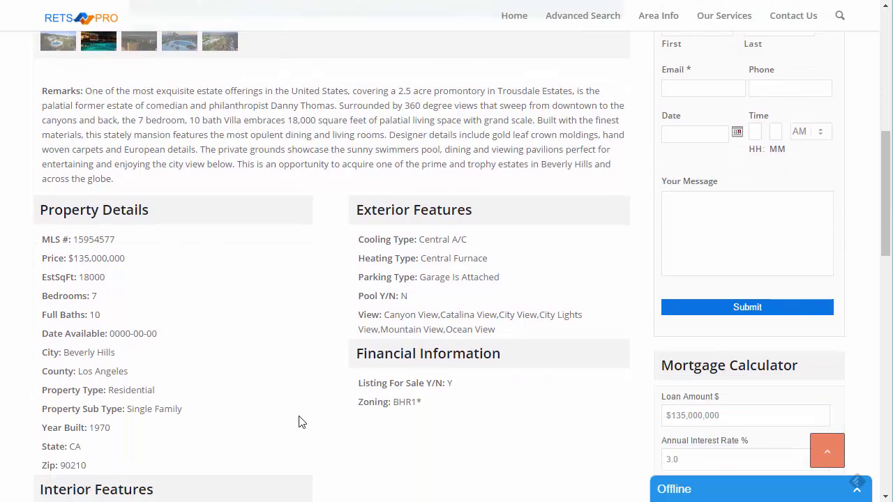
scroll(378, 422, up, 3)
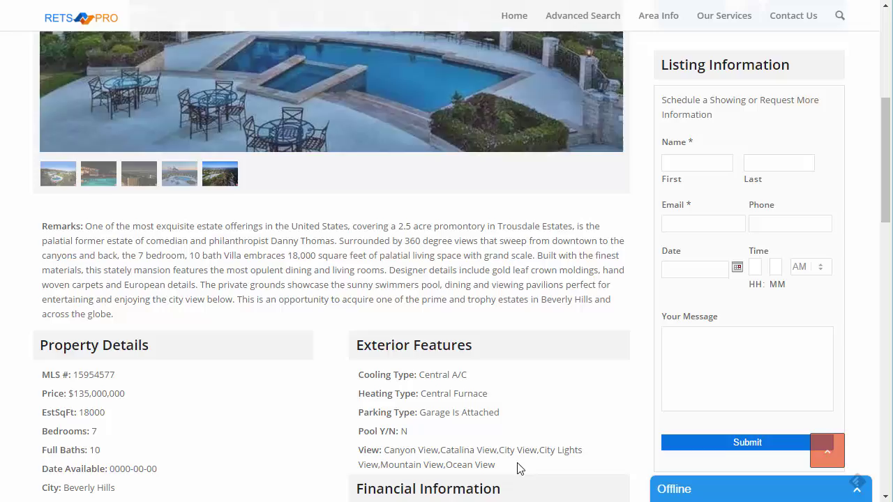
scroll(472, 409, down, 1)
scroll(472, 412, up, 2)
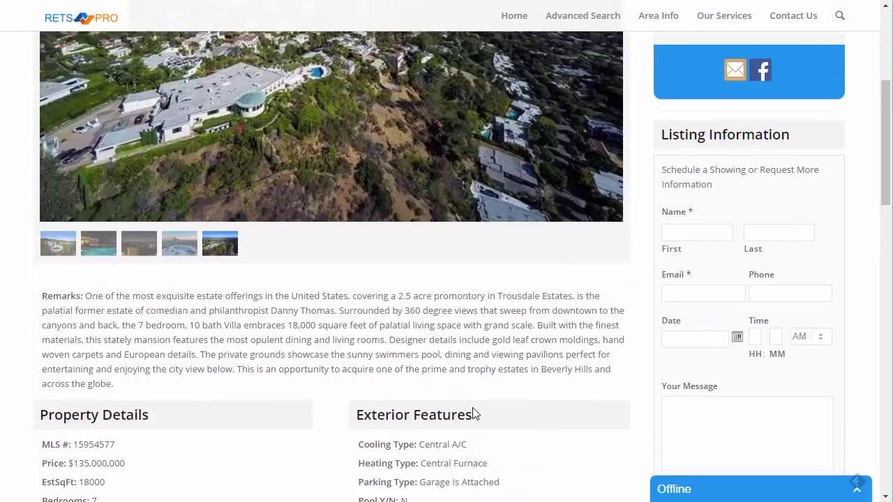
scroll(472, 411, down, 4)
scroll(472, 412, up, 3)
scroll(472, 410, up, 2)
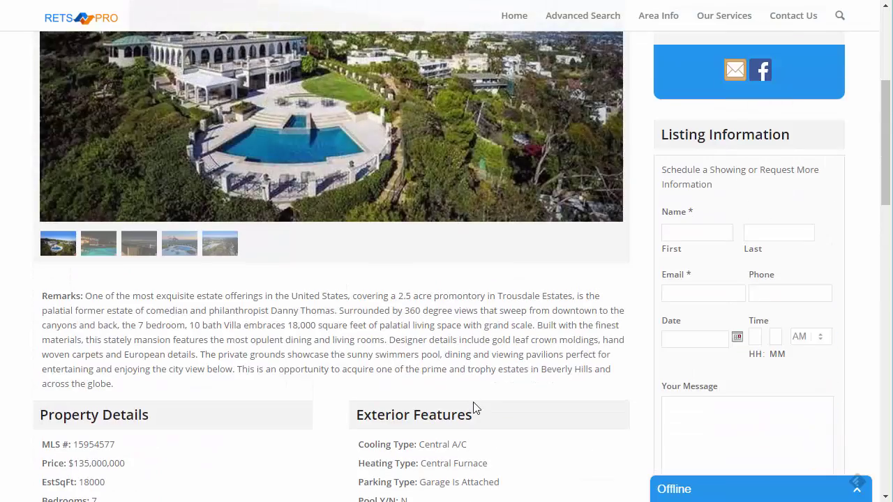
scroll(260, 367, down, 3)
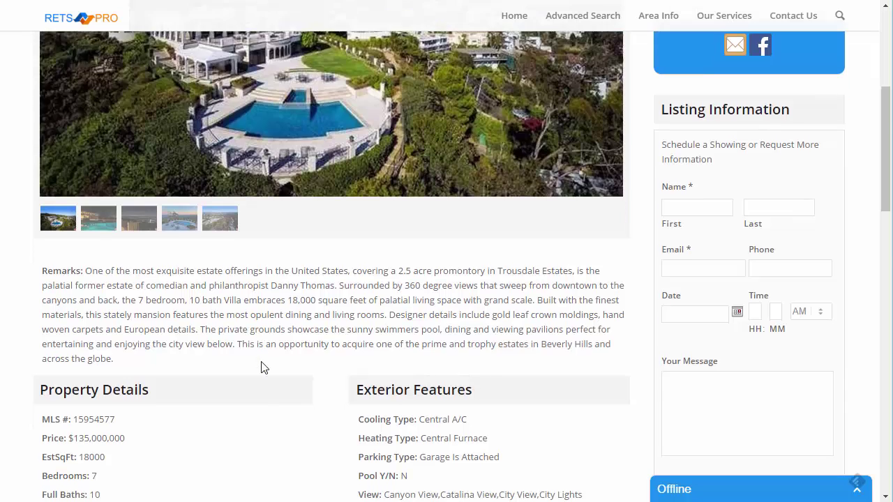
scroll(367, 314, down, 3)
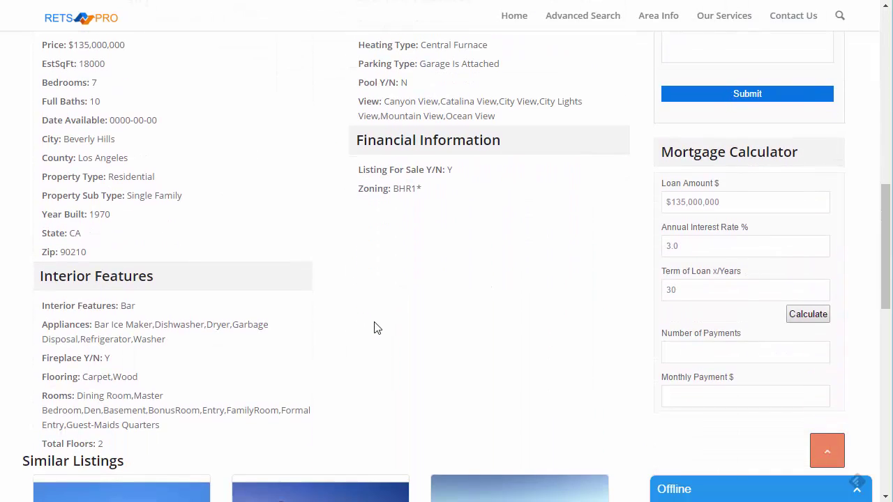
scroll(373, 328, up, 8)
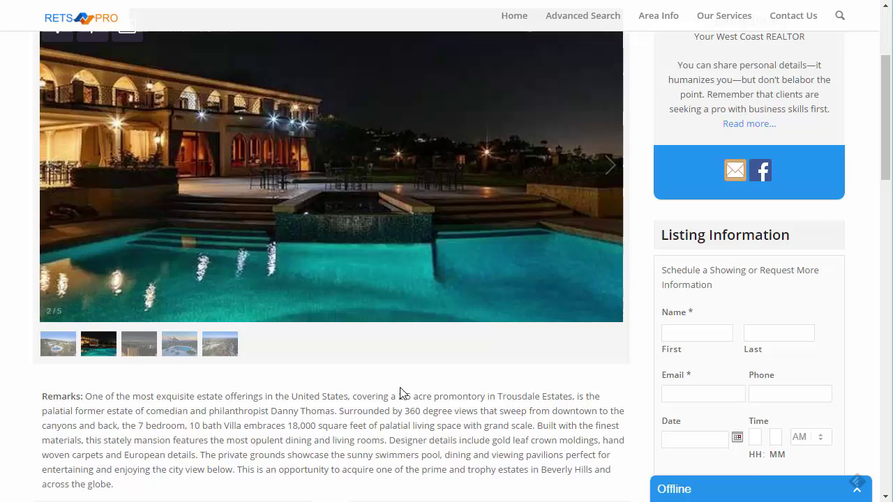
scroll(401, 390, up, 3)
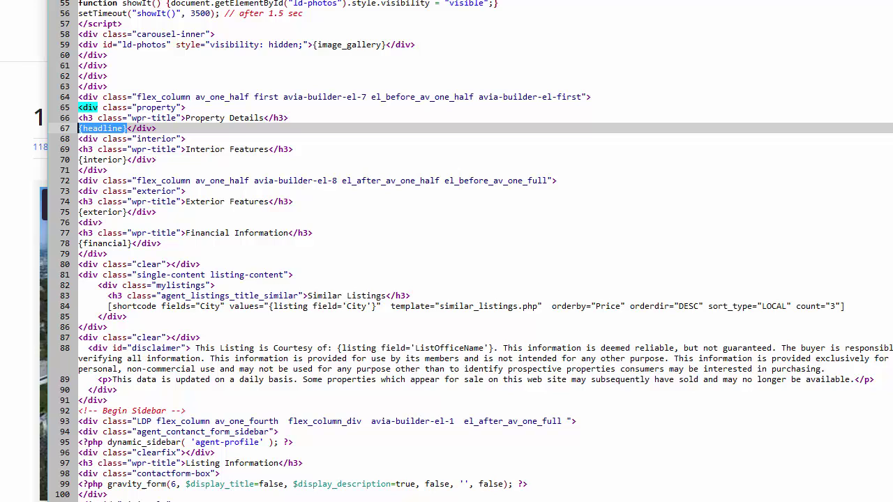
click(113, 128)
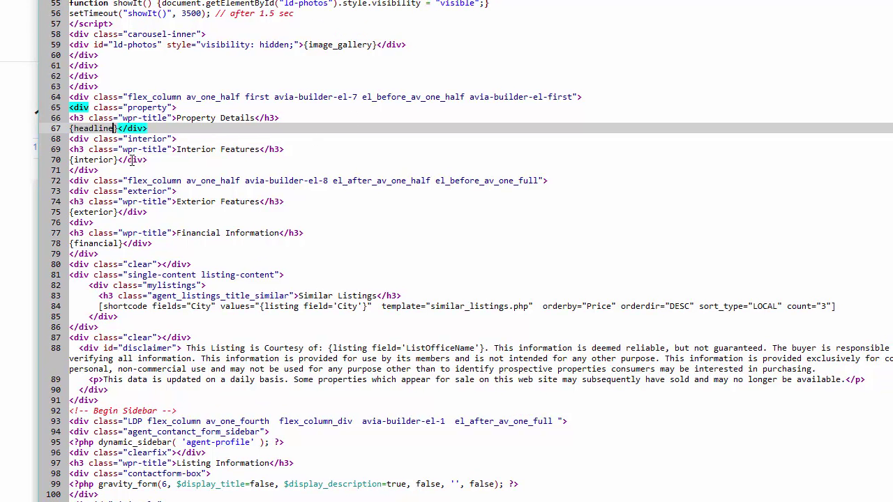
drag(117, 128, 53, 128)
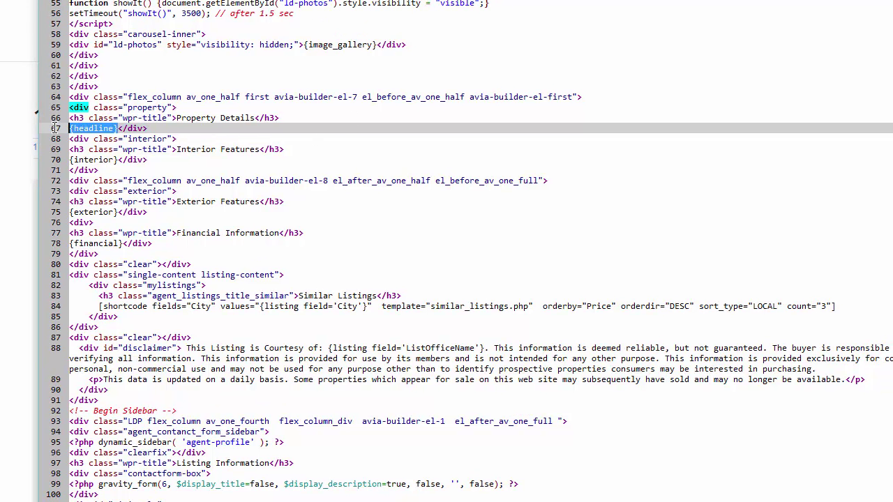
drag(117, 160, 63, 160)
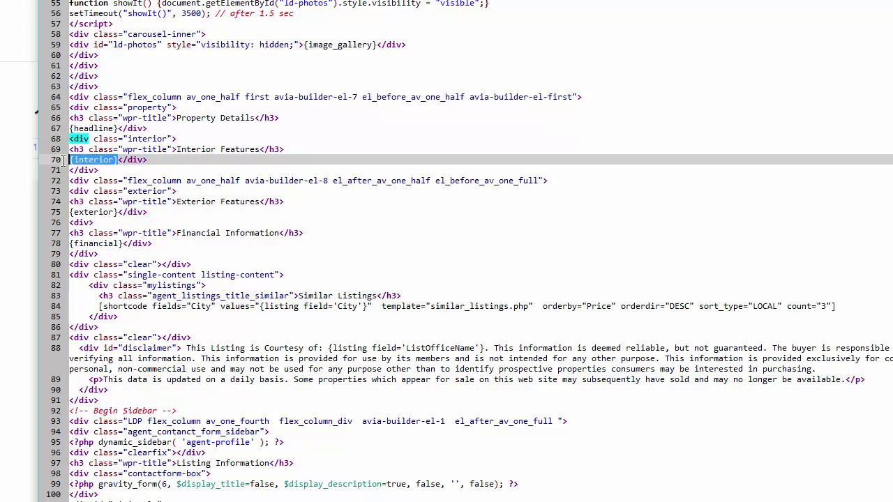
drag(118, 212, 63, 202)
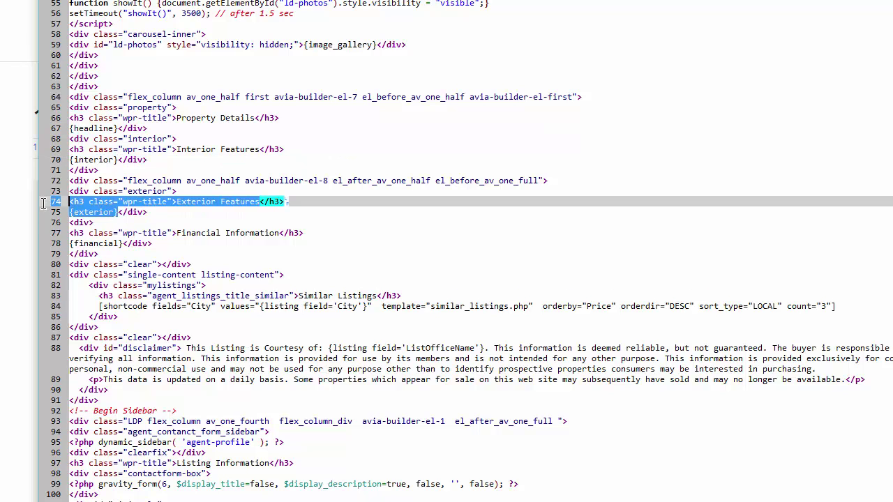
drag(122, 243, 99, 244)
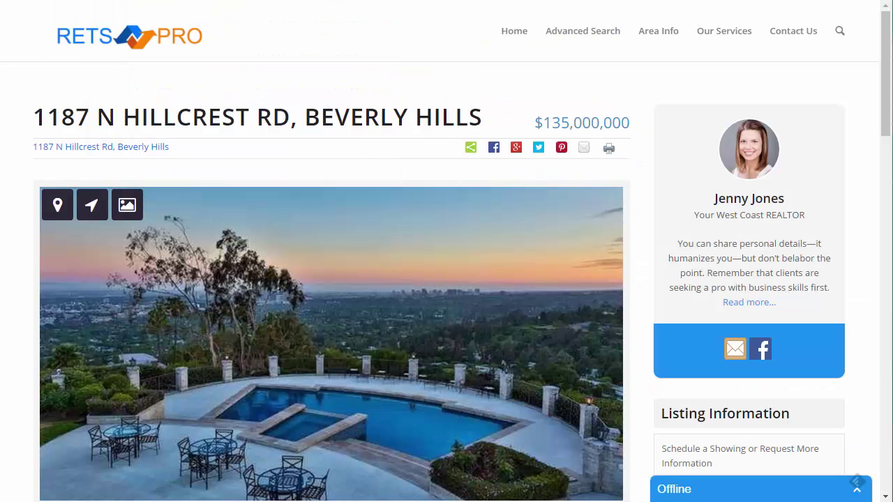
Scroll through the listing details page to review its sections
scroll(481, 231, down, 6)
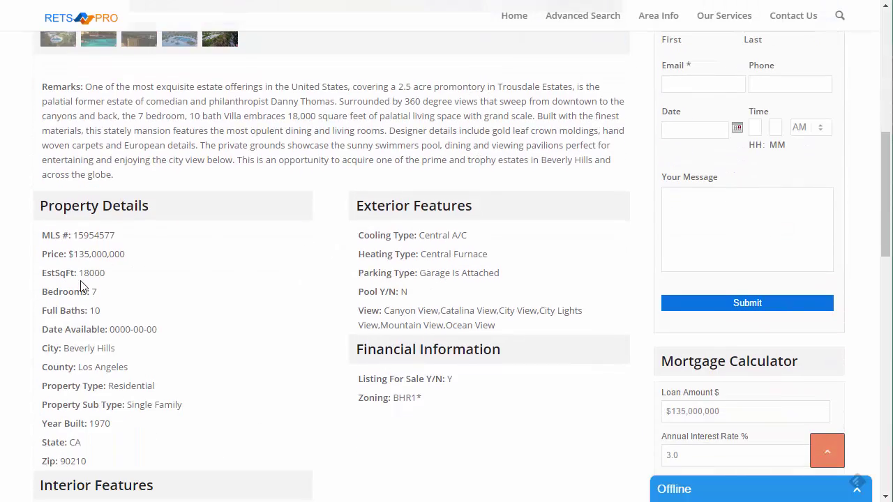
scroll(85, 288, down, 2)
scroll(93, 281, up, 4)
scroll(115, 279, down, 2)
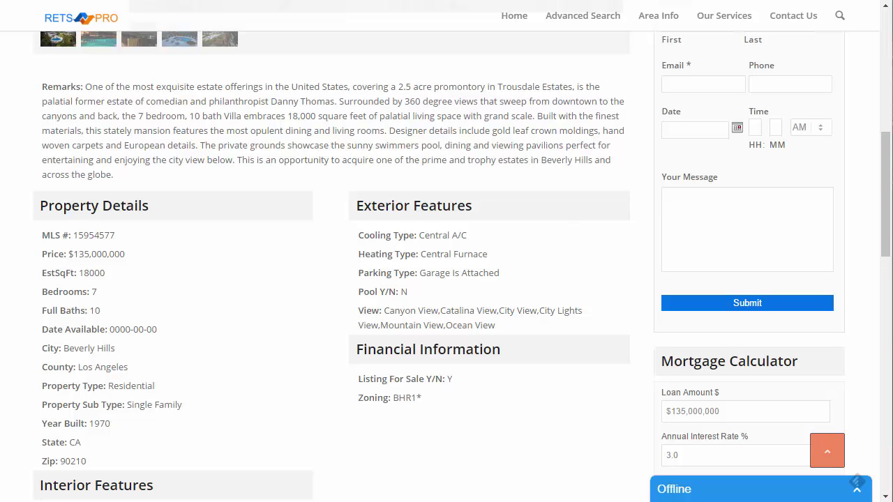
Select the {financial} placeholder on line 78 of listing_detail.php and compare it with the page
key(alt+Tab)
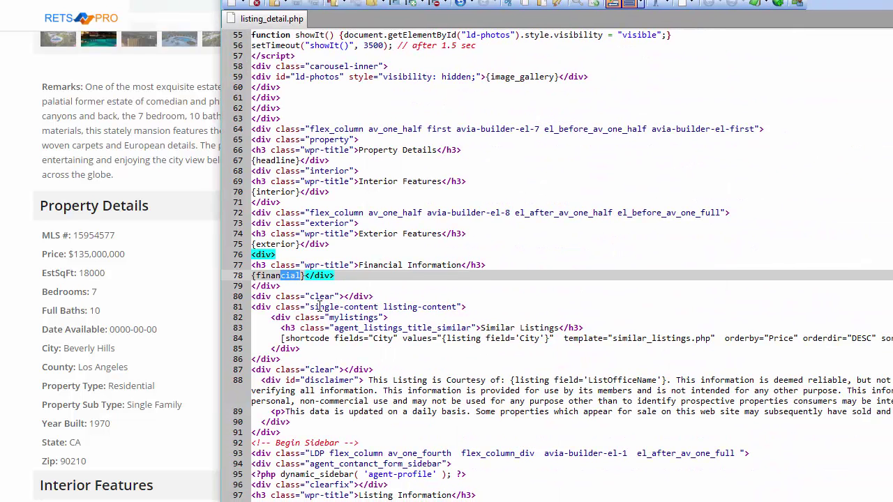
key(Right)
drag(307, 275, 244, 276)
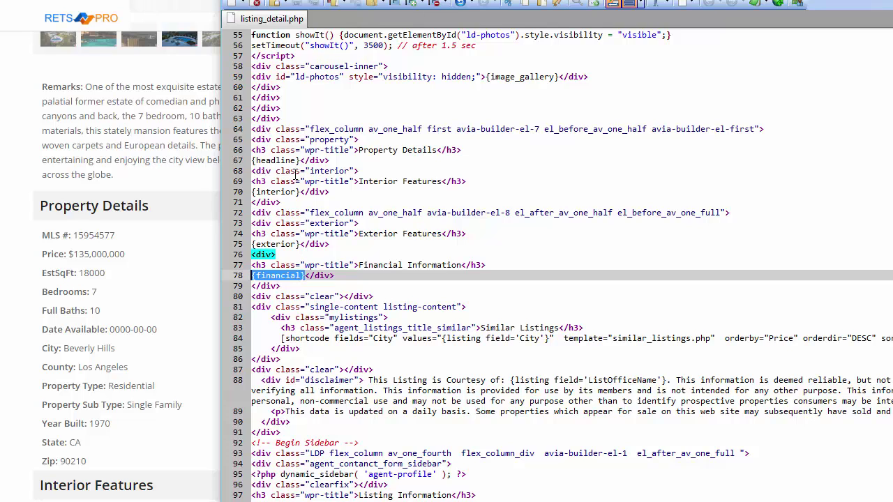
scroll(129, 265, down, 3)
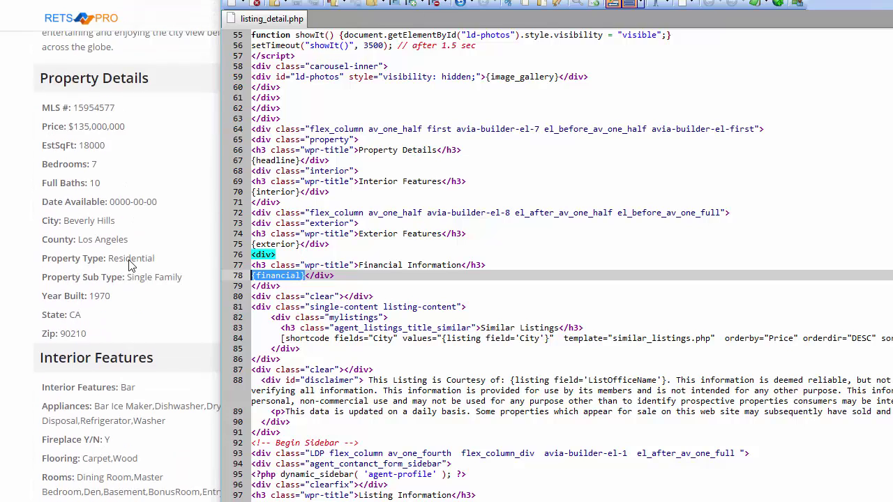
scroll(129, 265, down, 1)
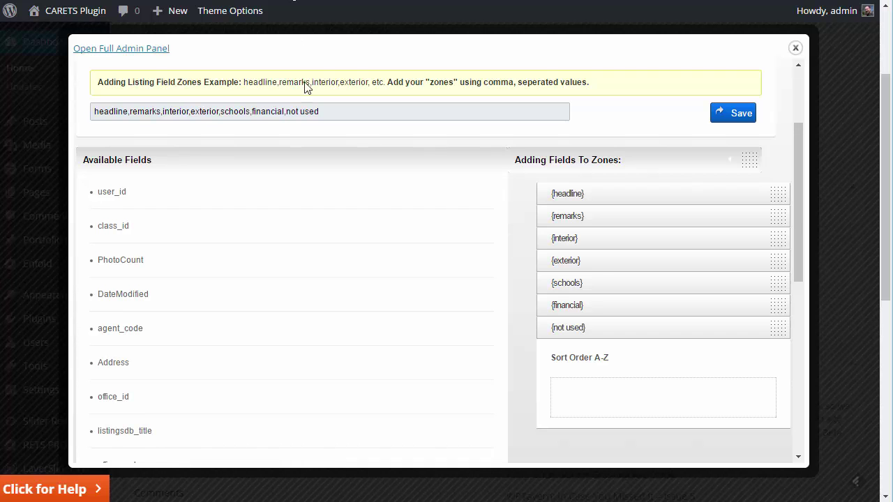
Select and delete the whole comma-separated zone list in the Listing Field Zones text box
scroll(327, 129, up, 1)
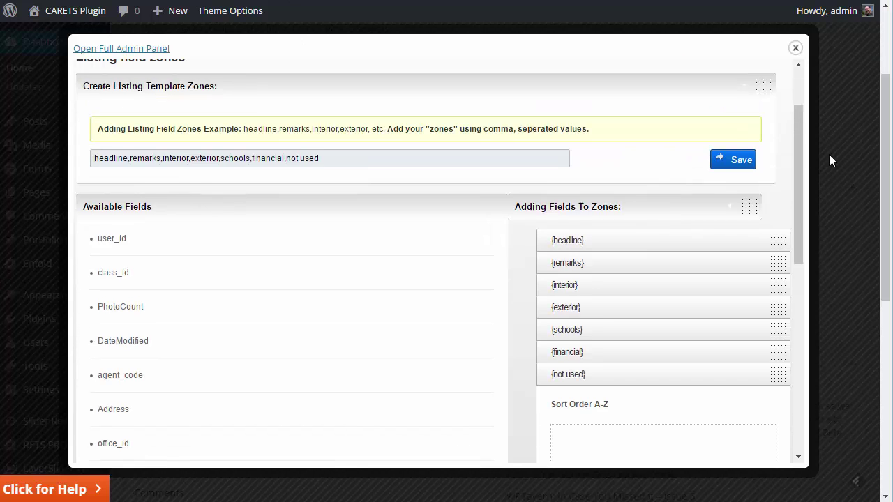
scroll(794, 151, up, 2)
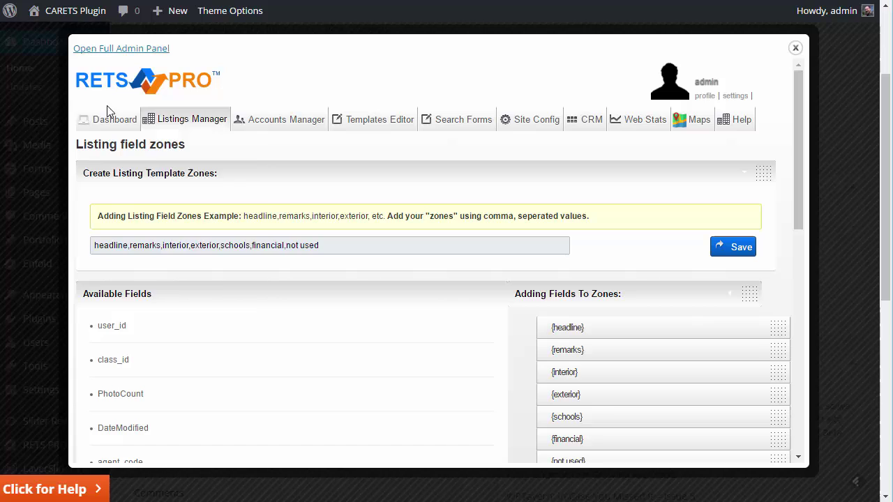
mouse_move(188, 117)
scroll(438, 149, down, 1)
click(325, 177)
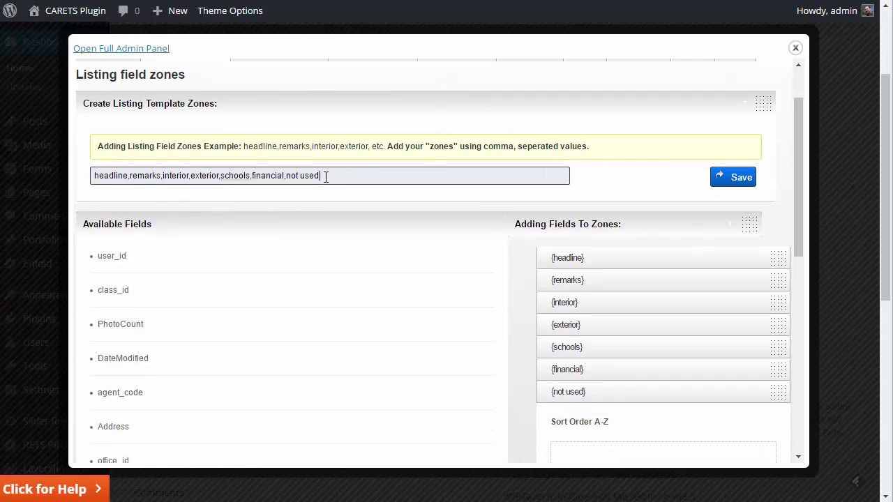
drag(325, 177, 81, 168)
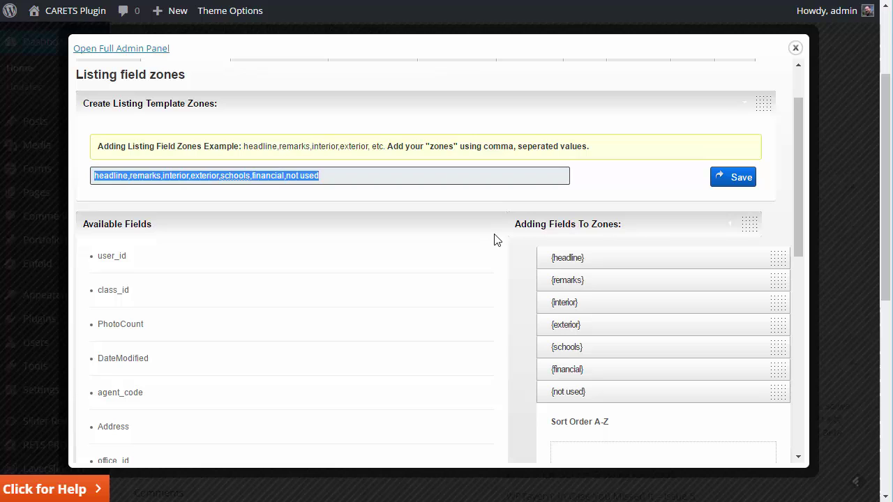
key(BackSpace)
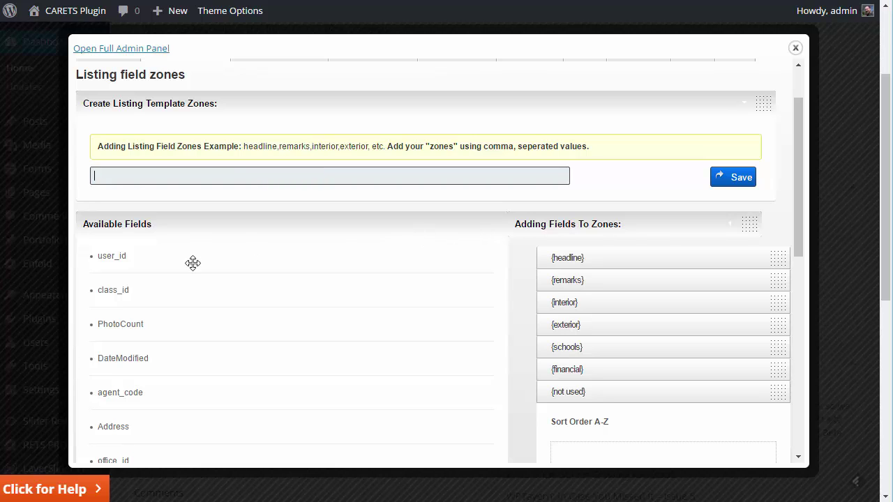
Enter headline,remarks,interior,exterior,schools,financial,not used as the zones and save them
click(730, 224)
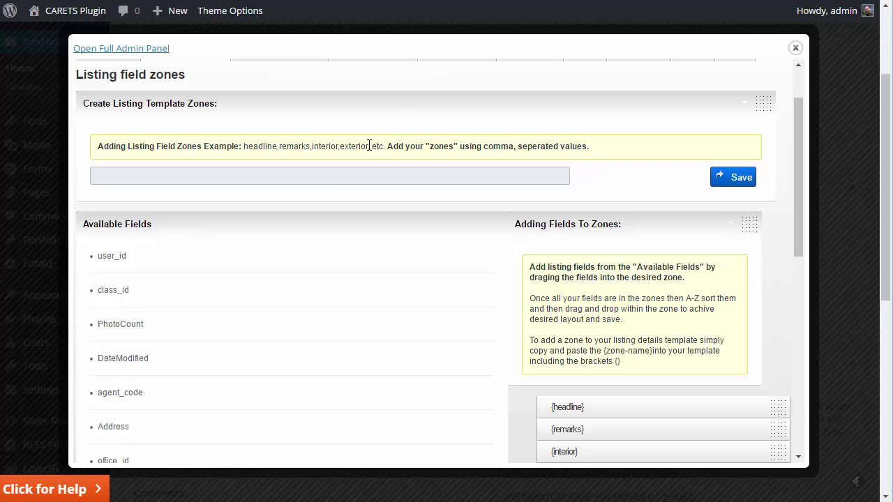
drag(362, 146, 286, 180)
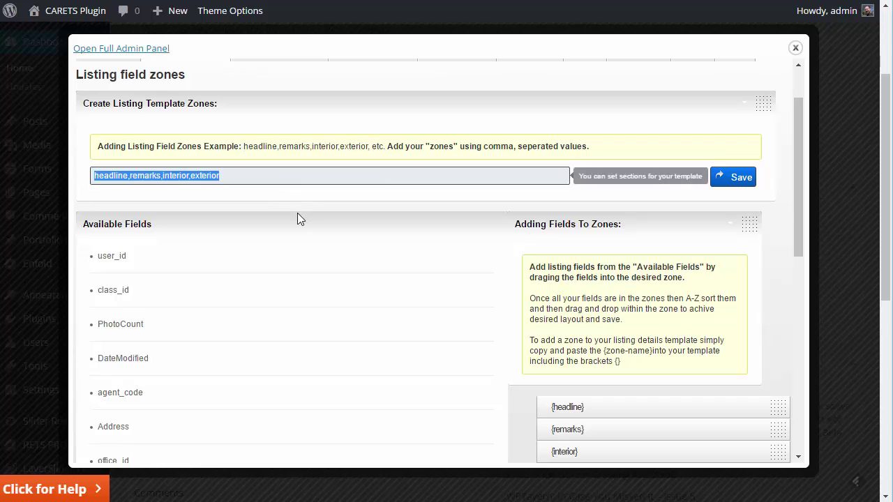
click(233, 180)
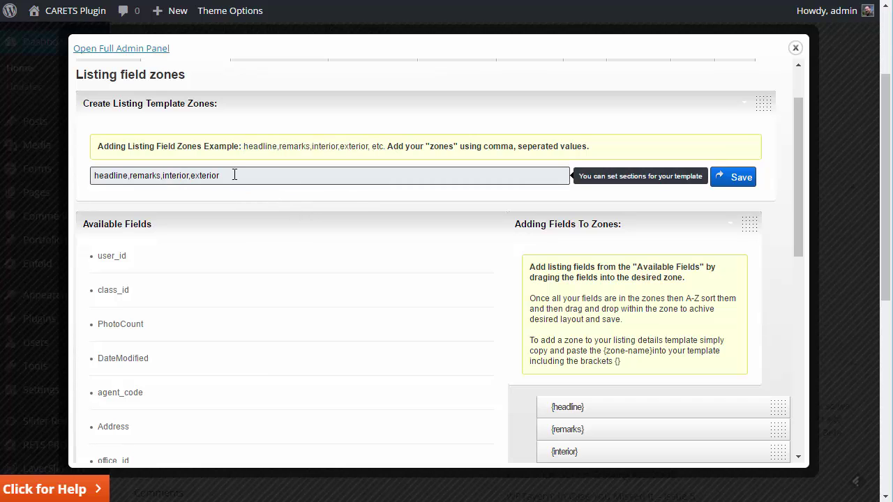
click(234, 173)
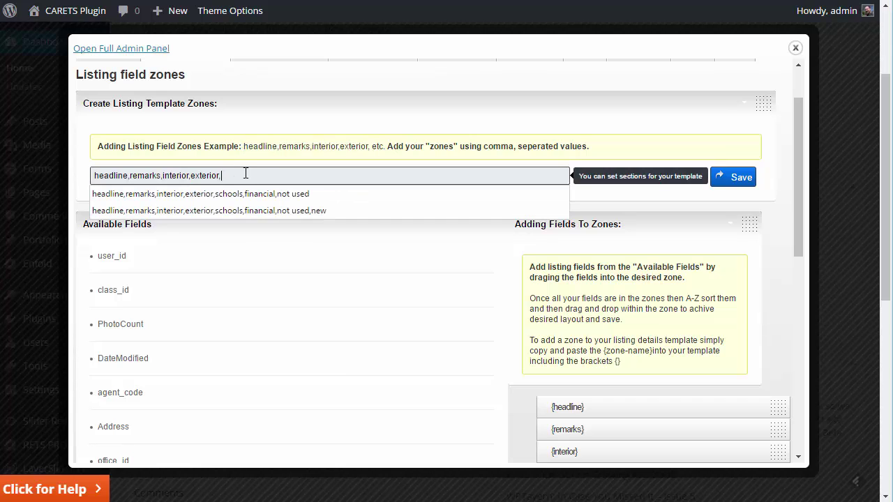
click(294, 195)
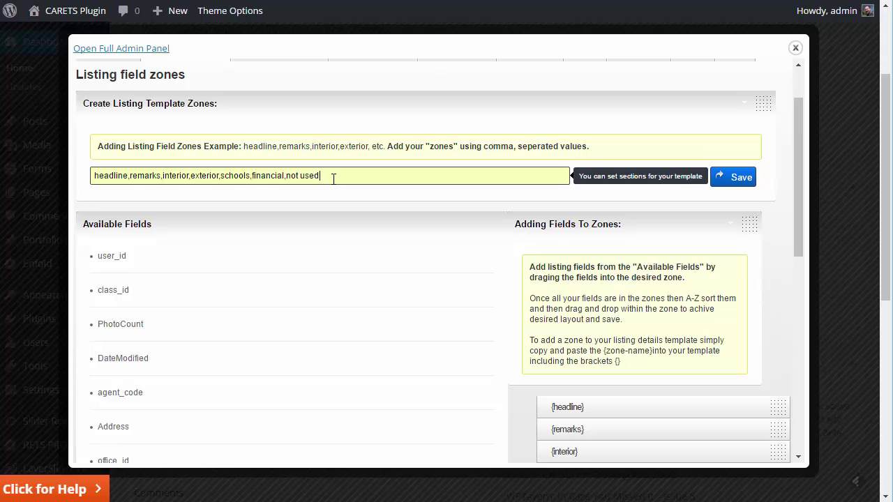
click(740, 187)
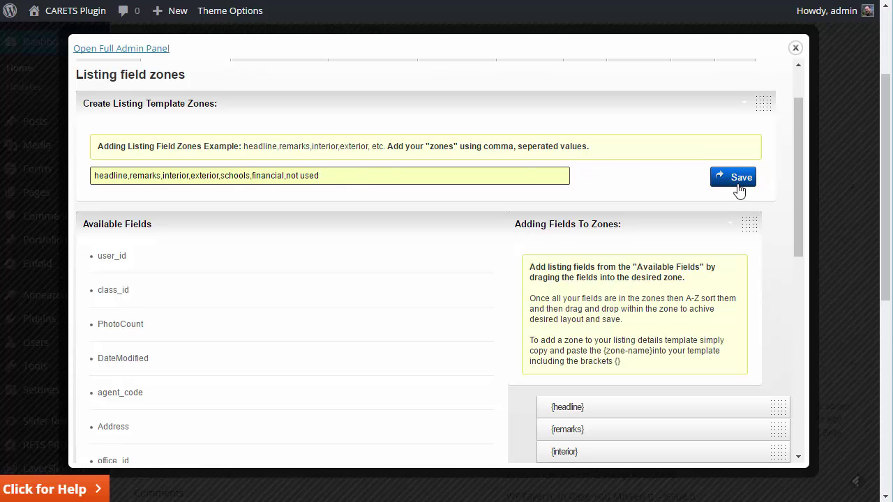
click(743, 108)
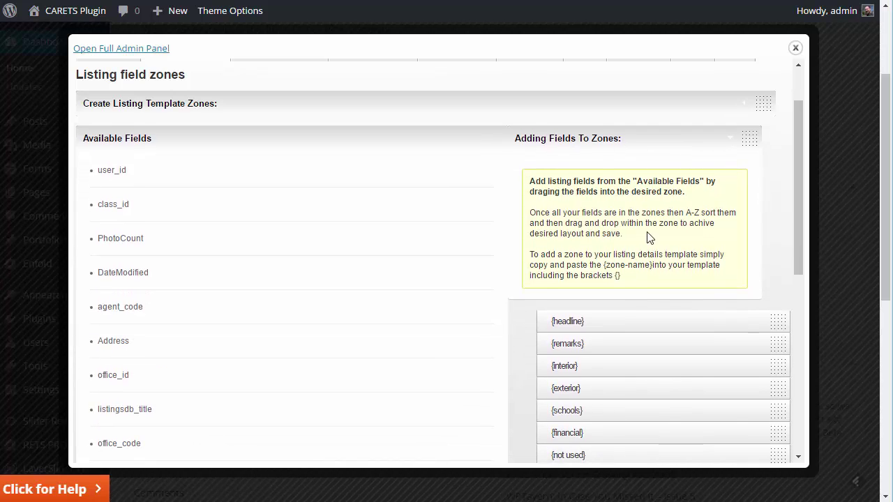
scroll(646, 238, down, 3)
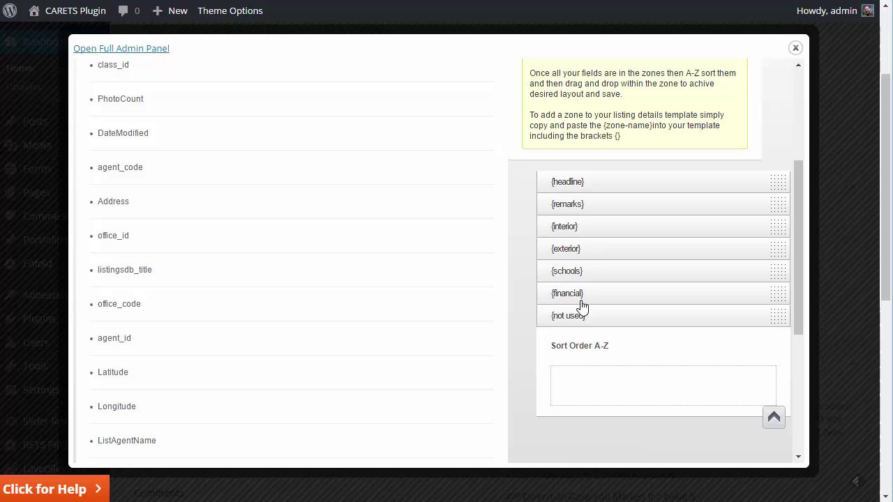
scroll(572, 209, up, 3)
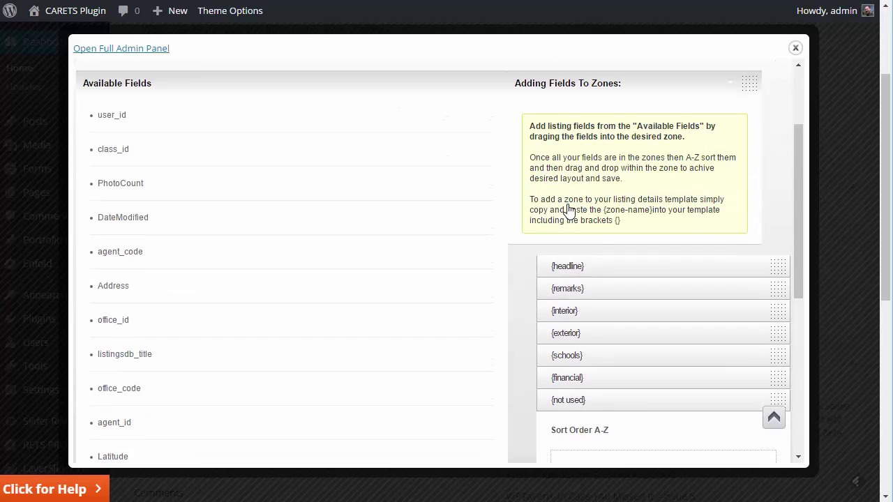
scroll(496, 203, up, 2)
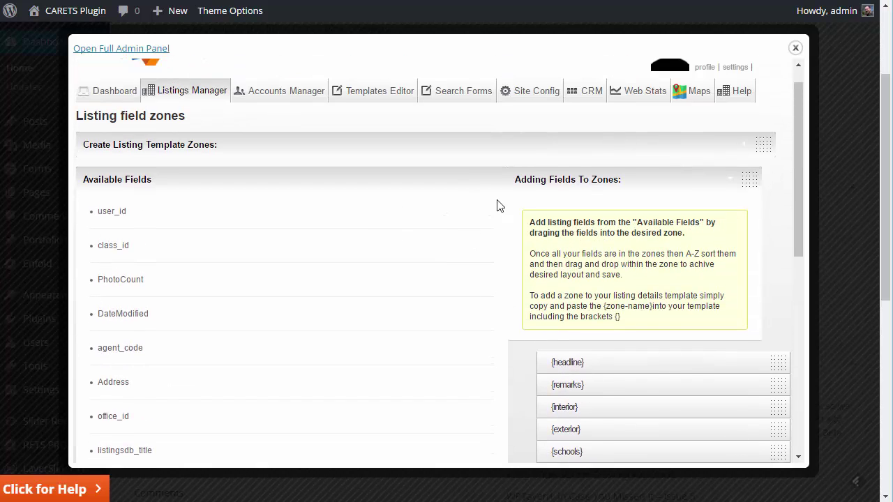
click(747, 179)
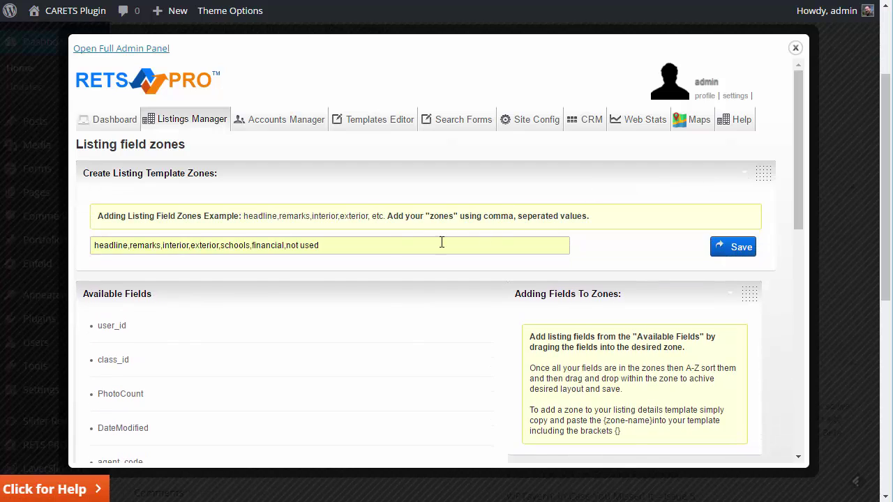
click(362, 251)
text(,)
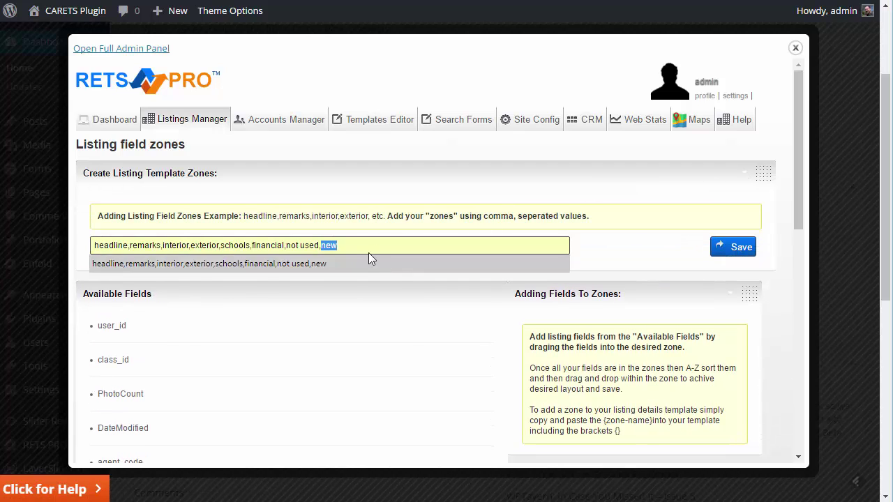
click(331, 263)
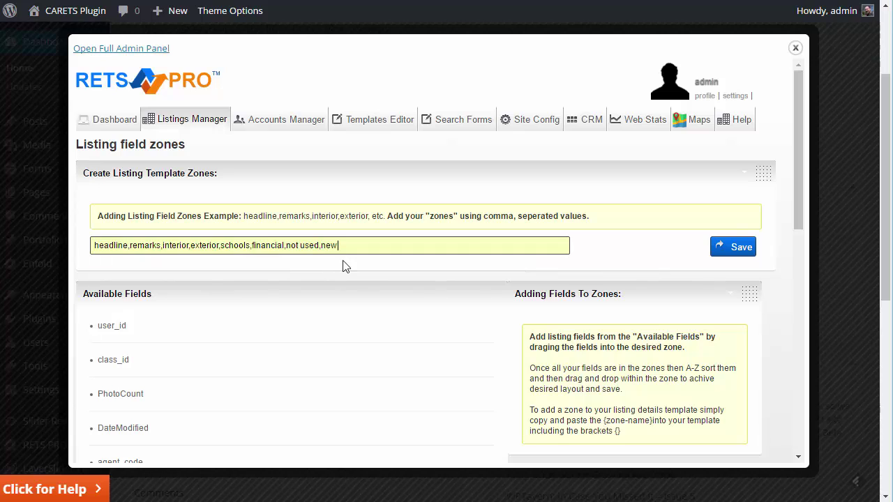
click(733, 255)
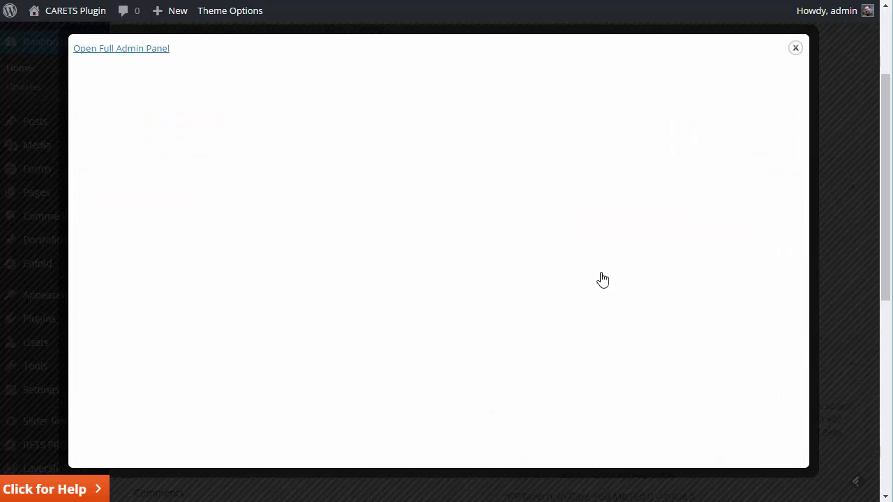
scroll(614, 279, down, 3)
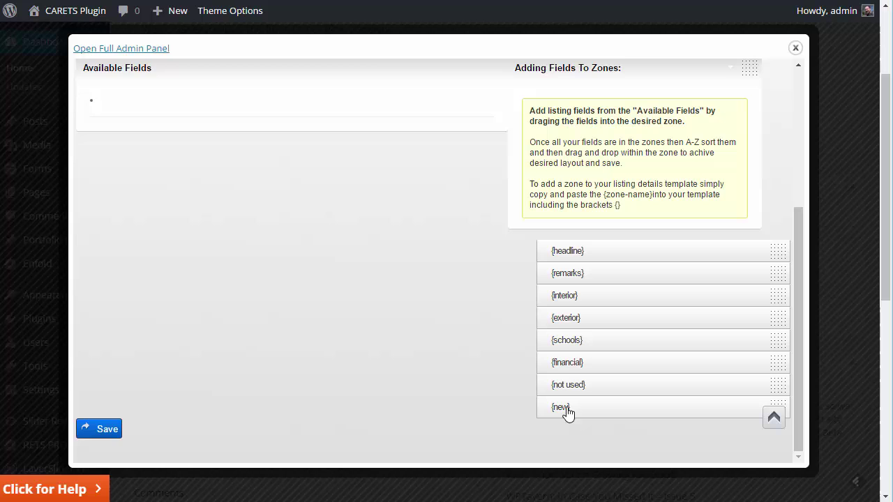
scroll(535, 353, down, 2)
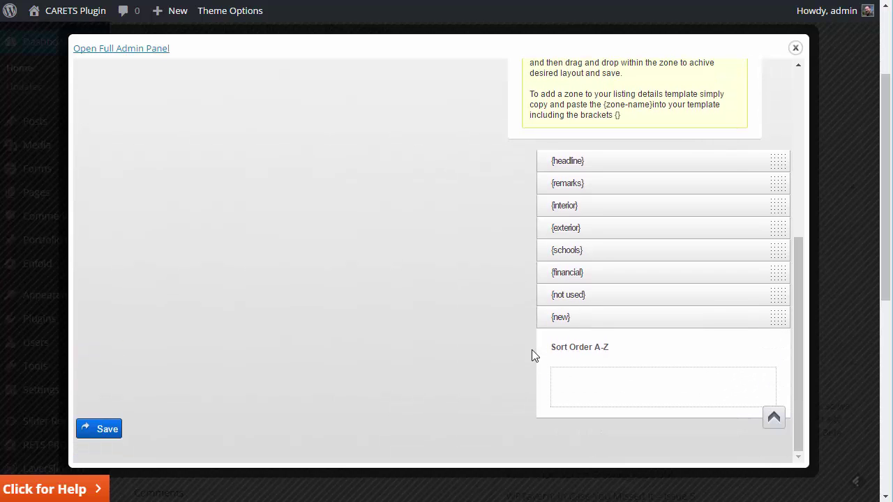
scroll(569, 324, up, 5)
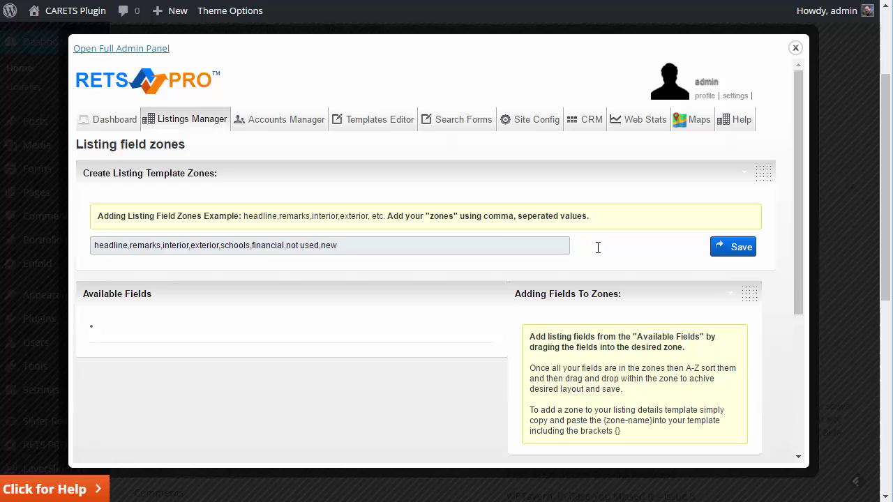
click(373, 246)
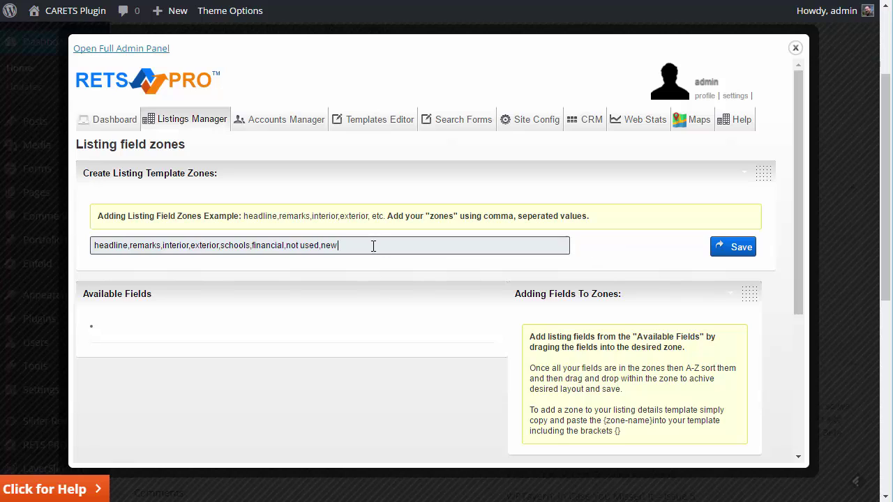
key(BackSpace)
key(BackSpace)
key(BackSpace)
key(BackSpace)
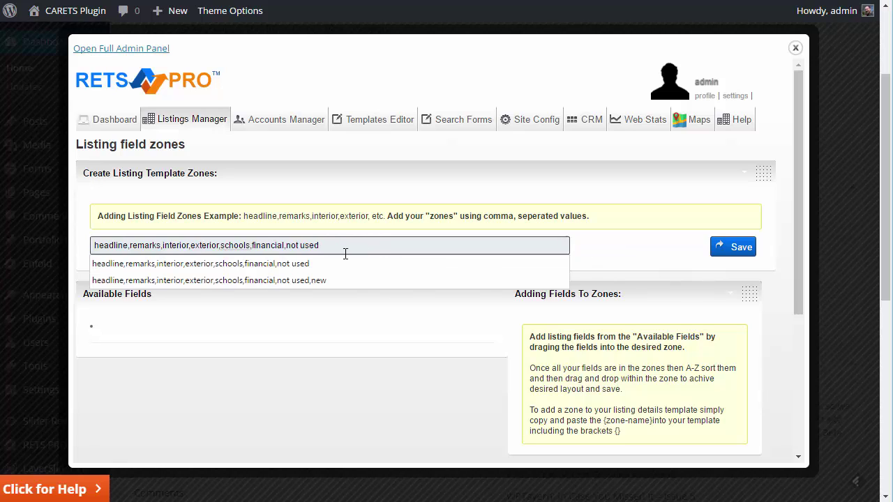
click(726, 252)
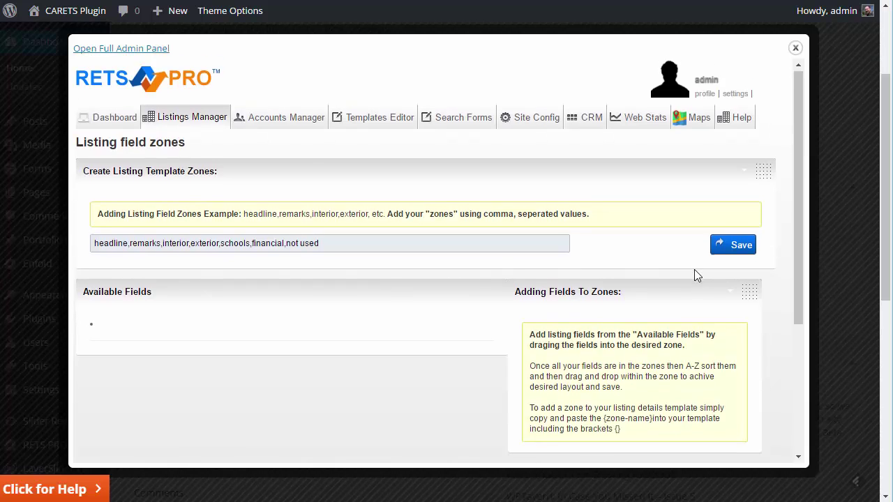
scroll(694, 270, down, 3)
scroll(628, 321, down, 3)
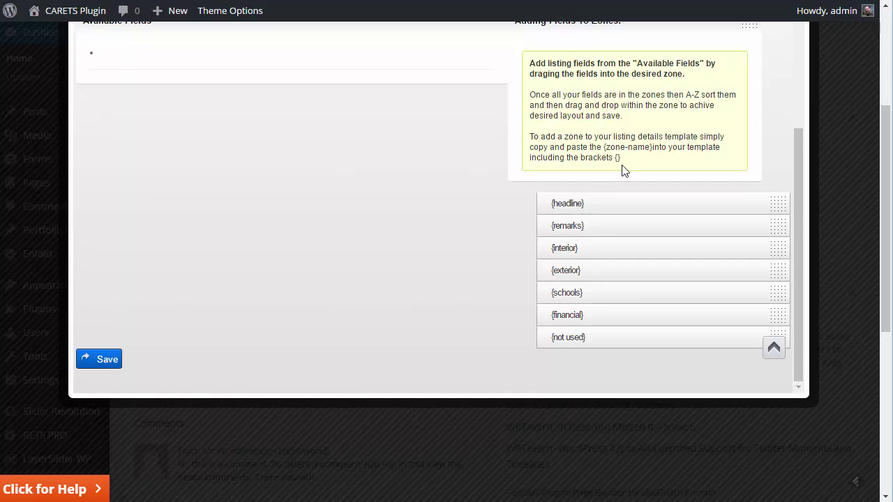
drag(628, 149, 604, 148)
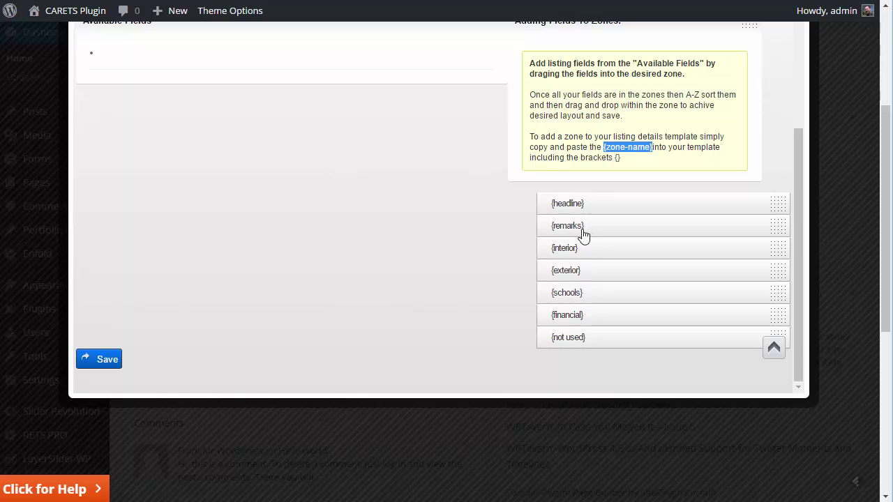
scroll(763, 148, up, 2)
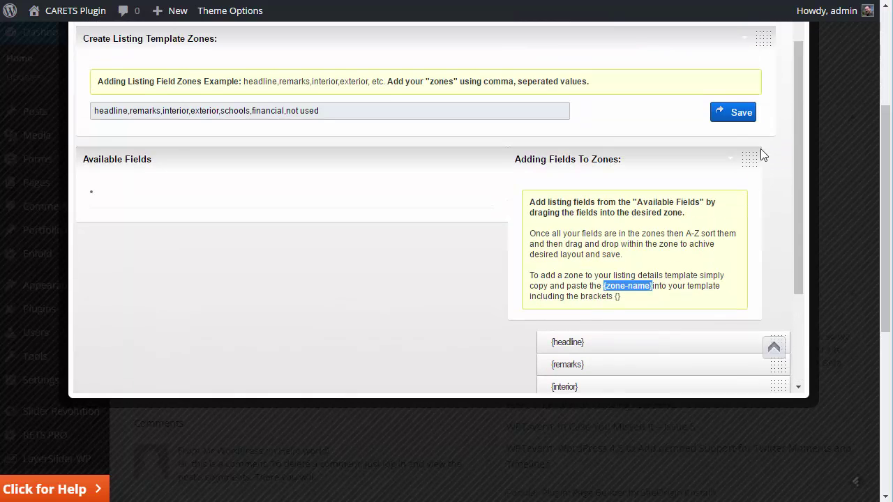
Hide the zone instructions and creation section, then expand the {not used} zone
click(727, 165)
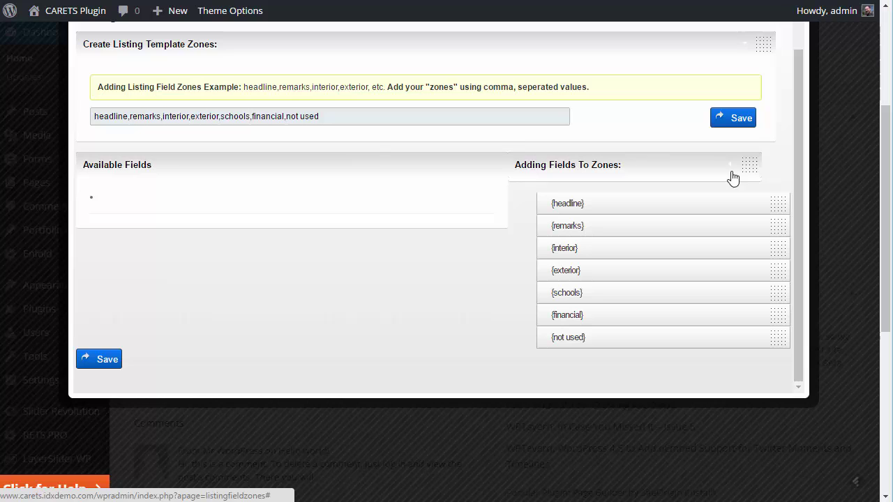
scroll(738, 76, up, 1)
click(742, 54)
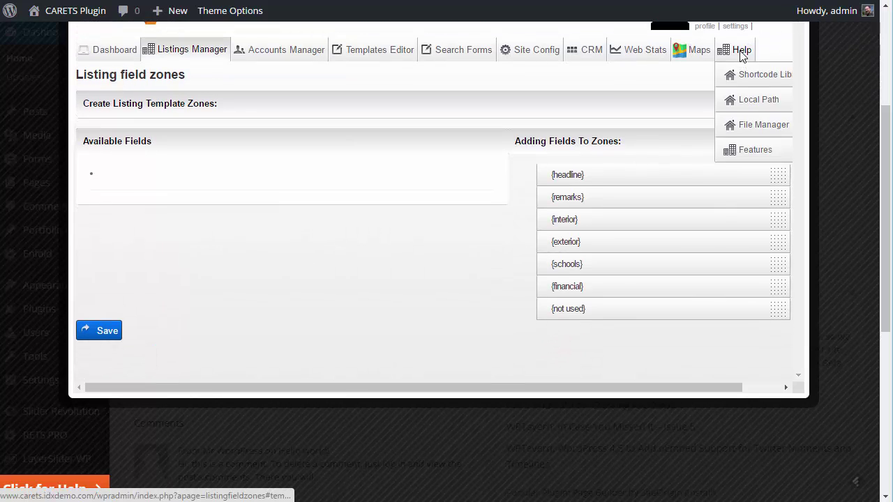
click(580, 312)
scroll(556, 268, down, 2)
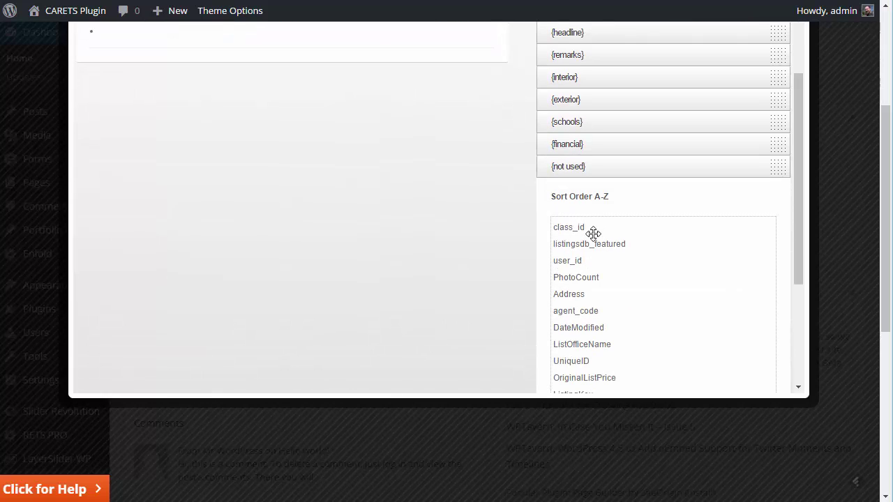
Drag listingsdb_featured, user_id, class_id, UniqueID, agent_id and another field into Available Fields
drag(593, 239, 377, 35)
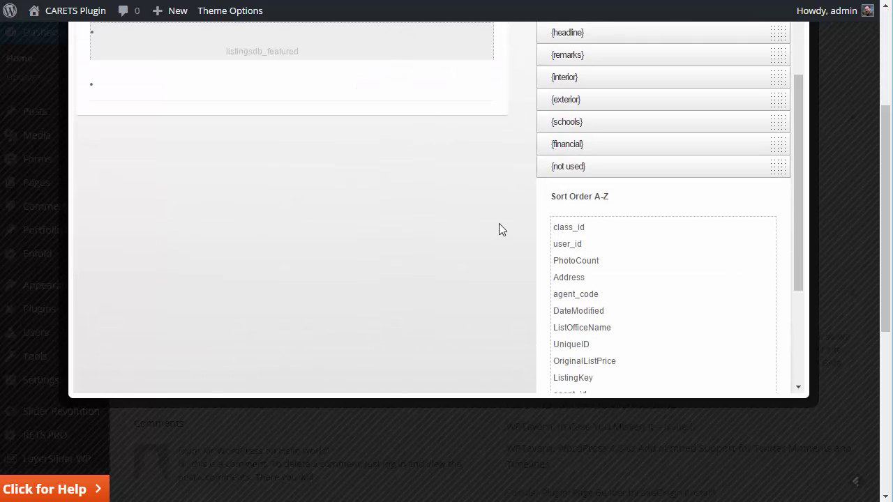
drag(569, 244, 300, 61)
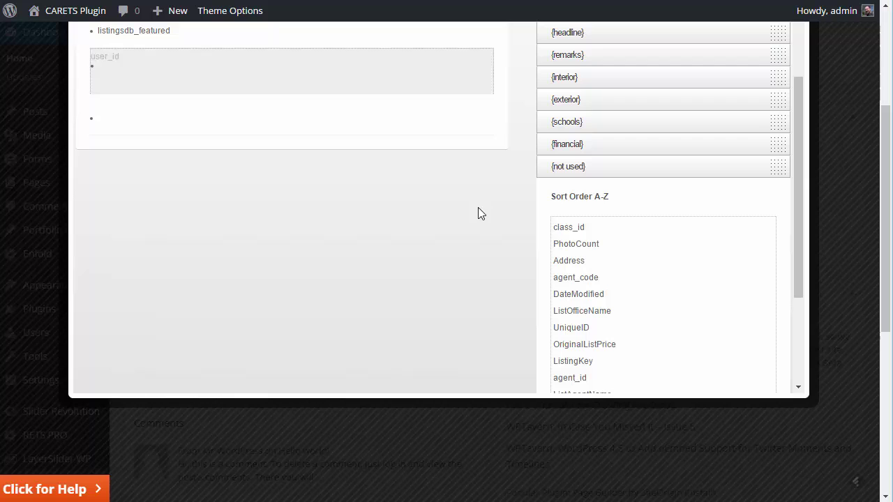
drag(567, 227, 250, 33)
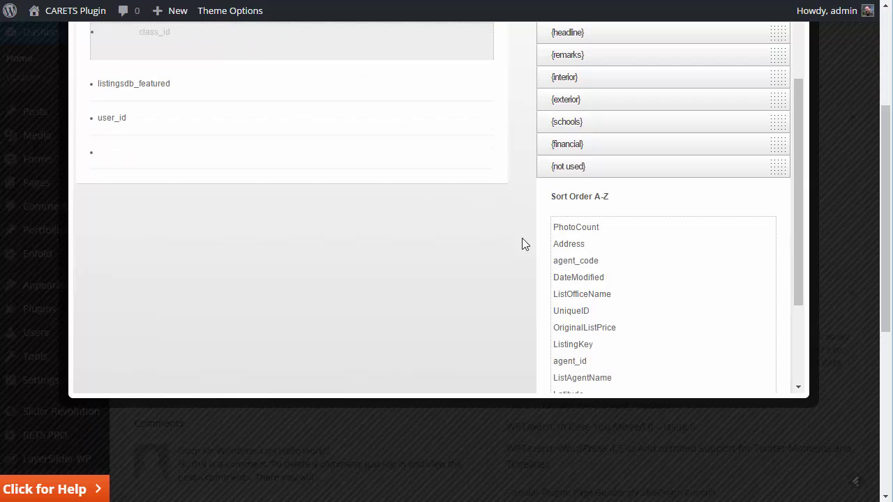
drag(598, 309, 325, 187)
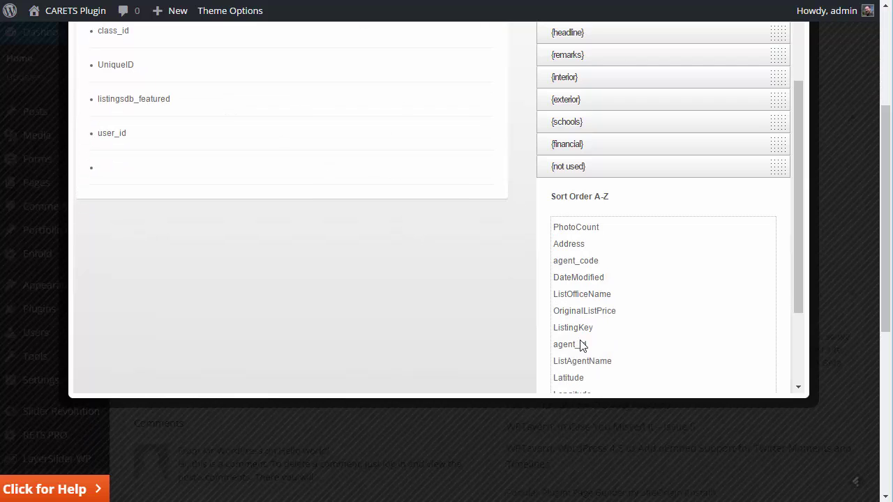
drag(582, 344, 403, 235)
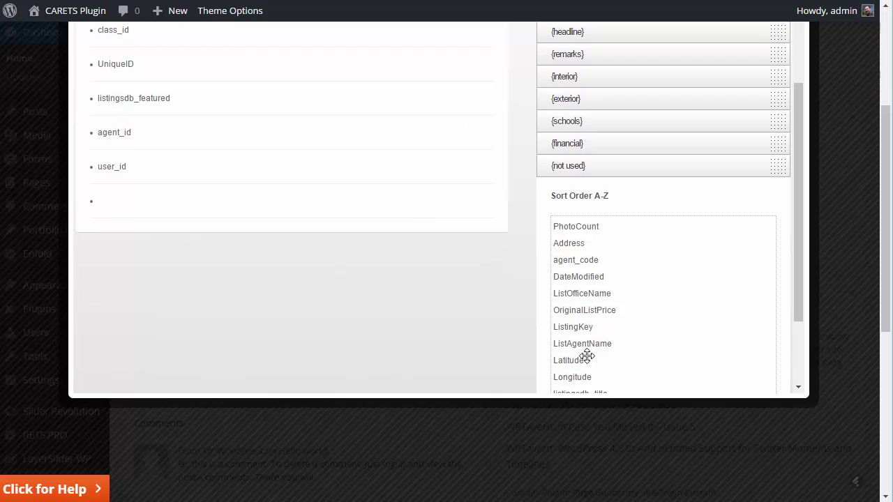
scroll(584, 355, down, 1)
drag(583, 339, 245, 35)
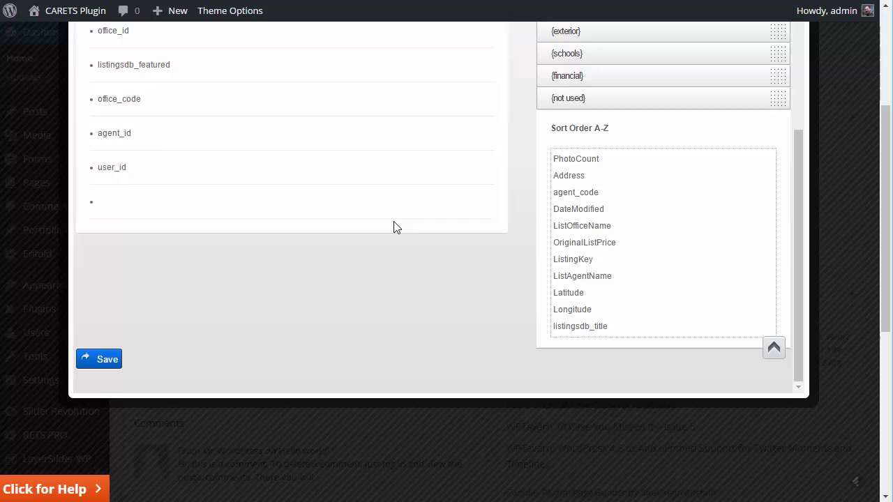
scroll(395, 227, up, 3)
scroll(291, 222, up, 1)
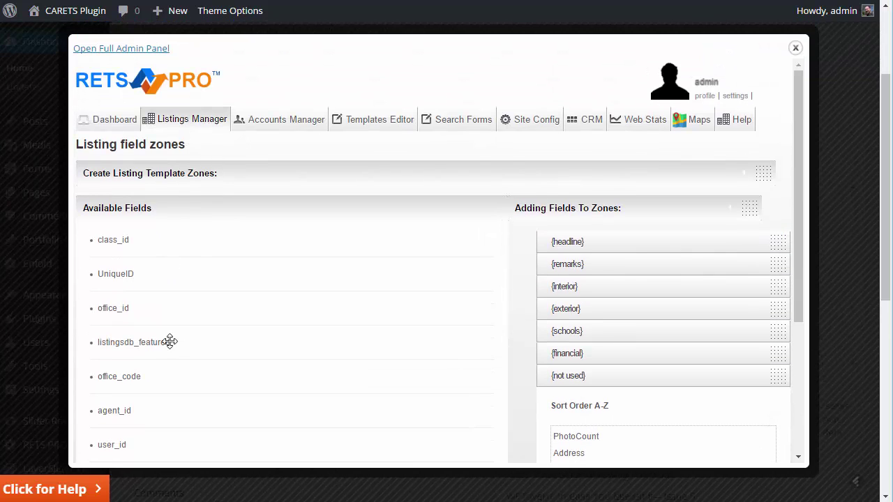
scroll(260, 237, down, 3)
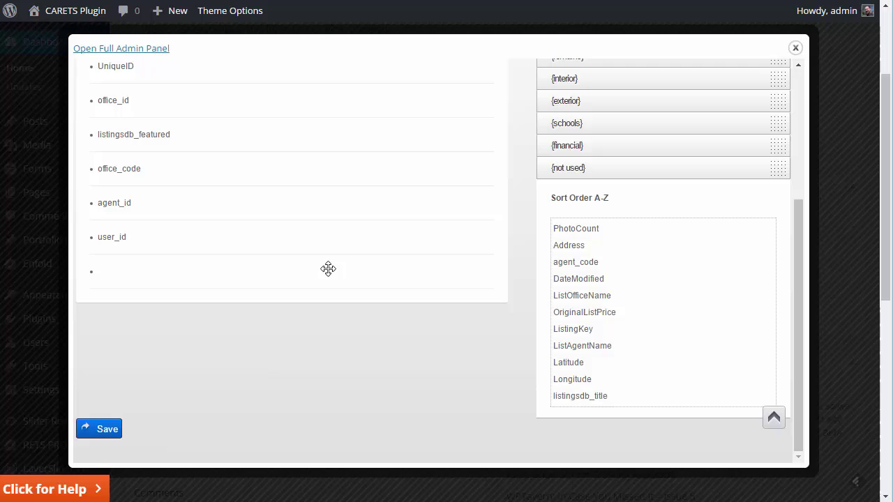
scroll(327, 269, up, 3)
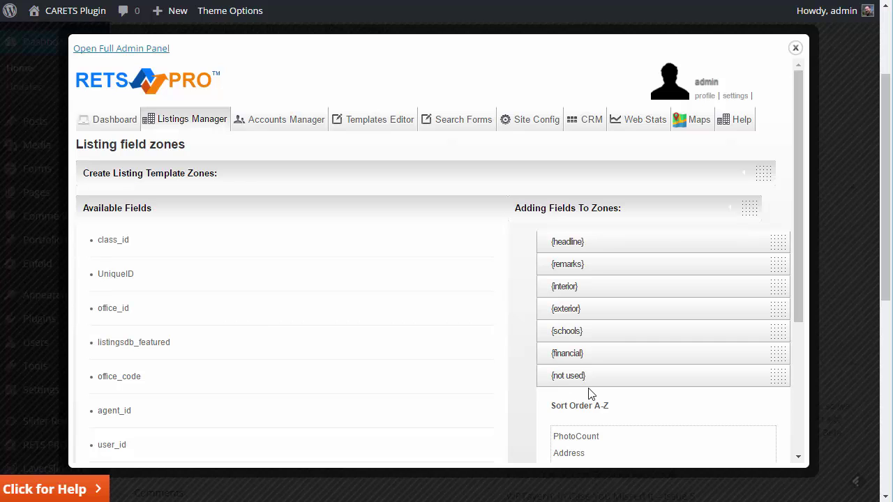
Drag class_id, UniqueID, office_id, listingsdb_featured and office_code back into the {not used} zone
scroll(640, 391, down, 2)
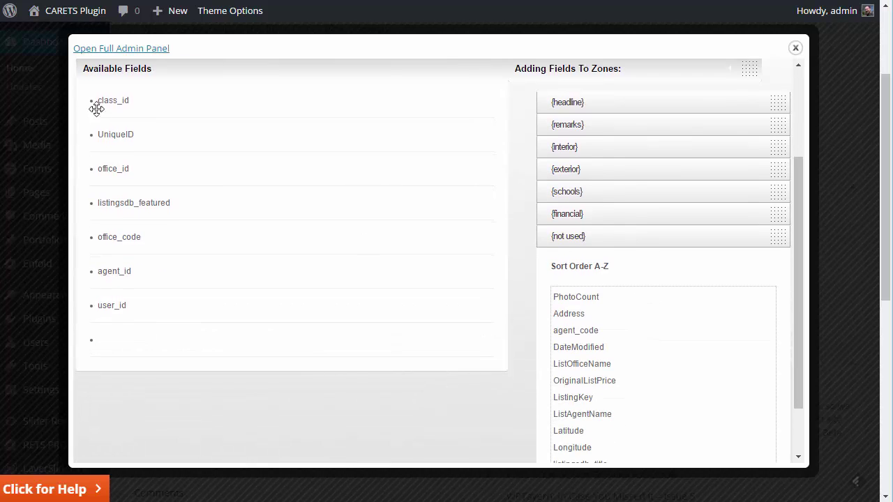
drag(174, 104, 604, 393)
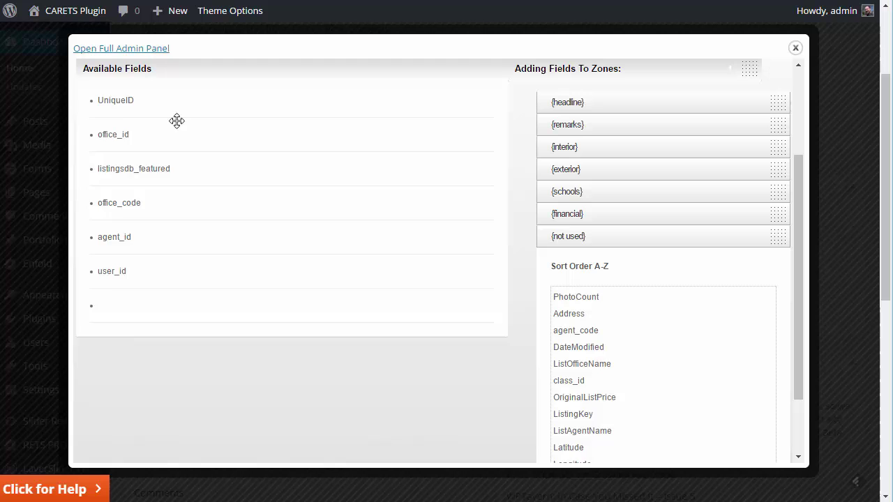
drag(172, 112, 625, 375)
drag(158, 120, 662, 402)
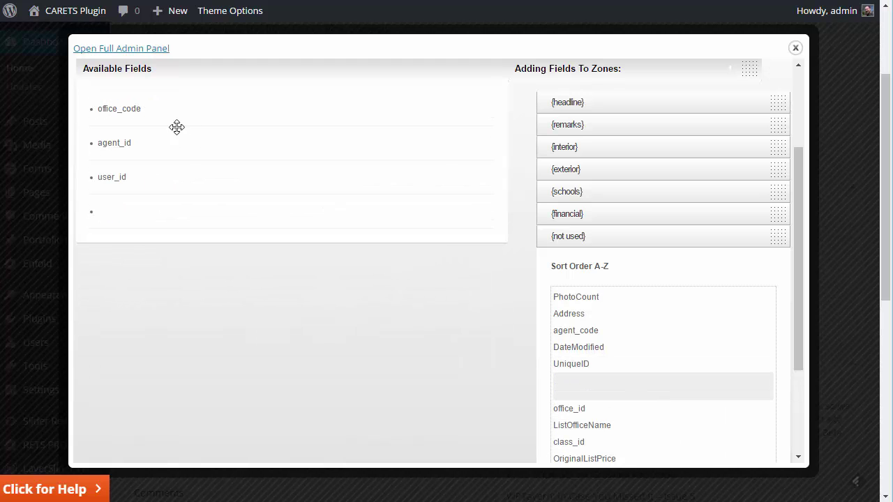
drag(154, 110, 619, 350)
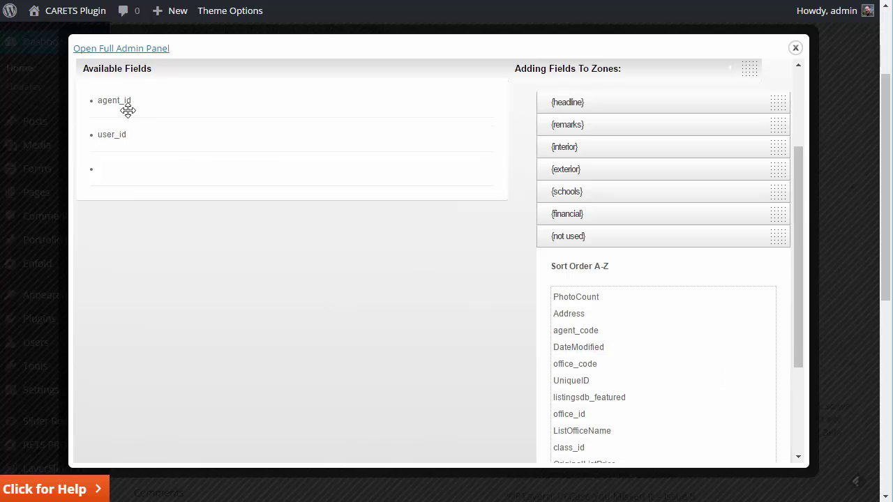
drag(126, 109, 586, 359)
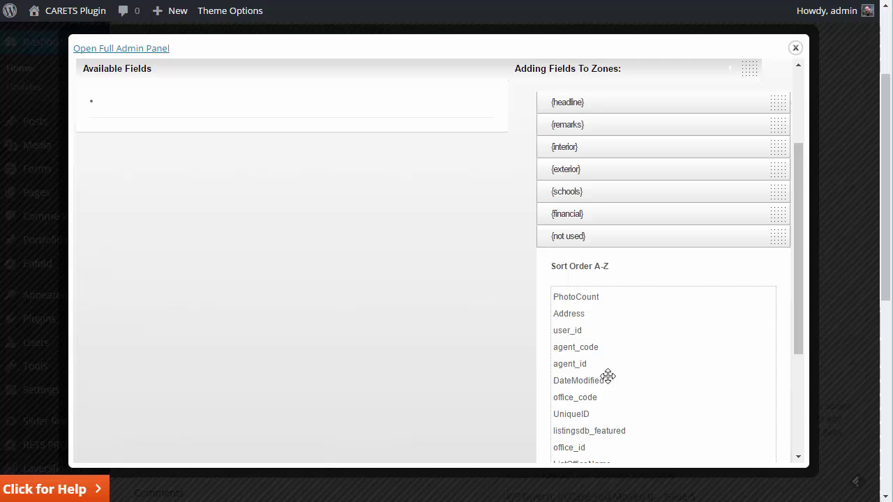
scroll(664, 349, down, 2)
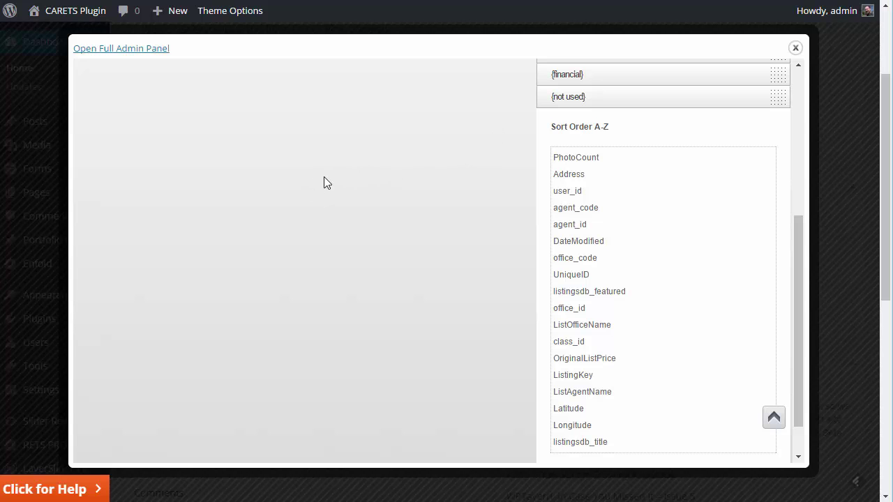
Collapse {not used} and expand {headline} to view MLS, Price, UnitNumber through State and Zip
scroll(267, 163, up, 3)
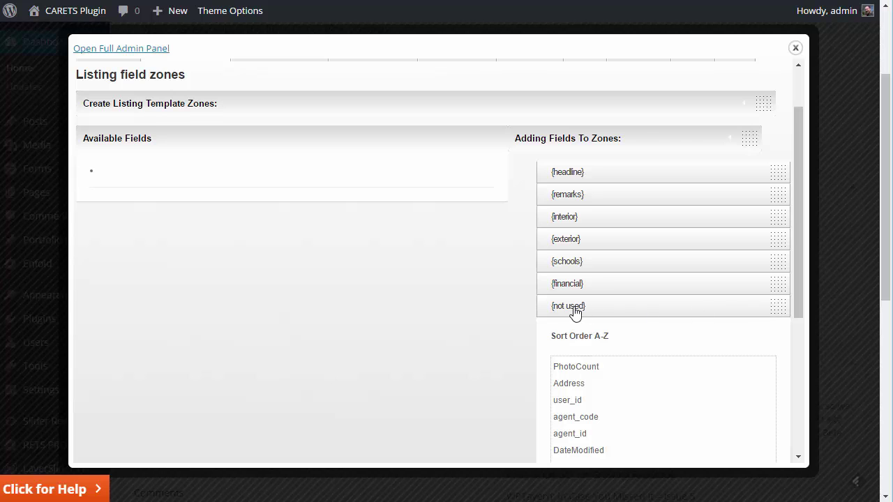
click(574, 312)
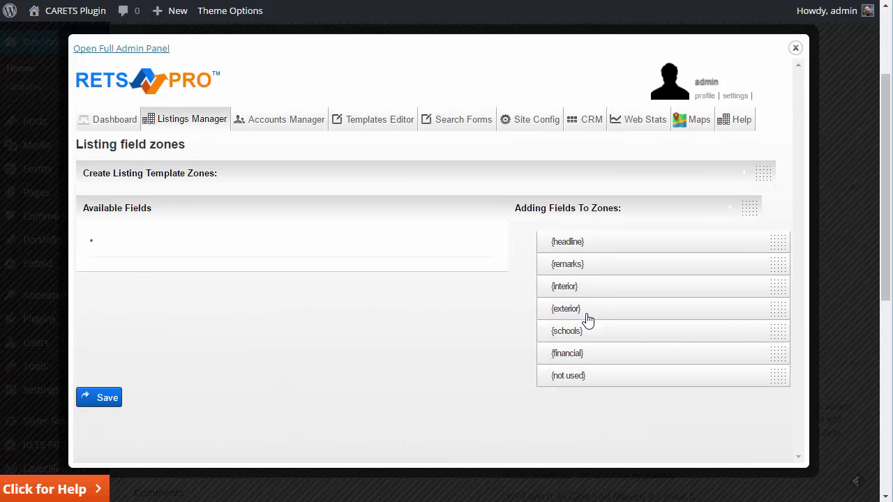
click(569, 254)
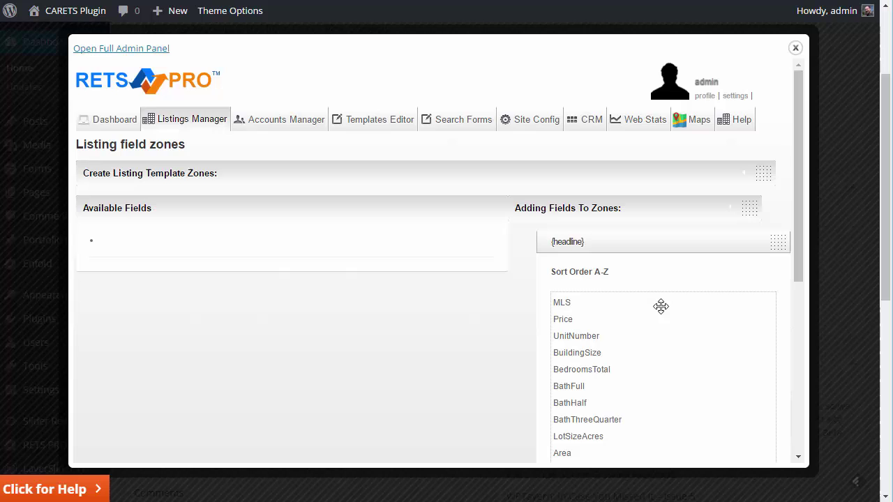
scroll(660, 306, down, 2)
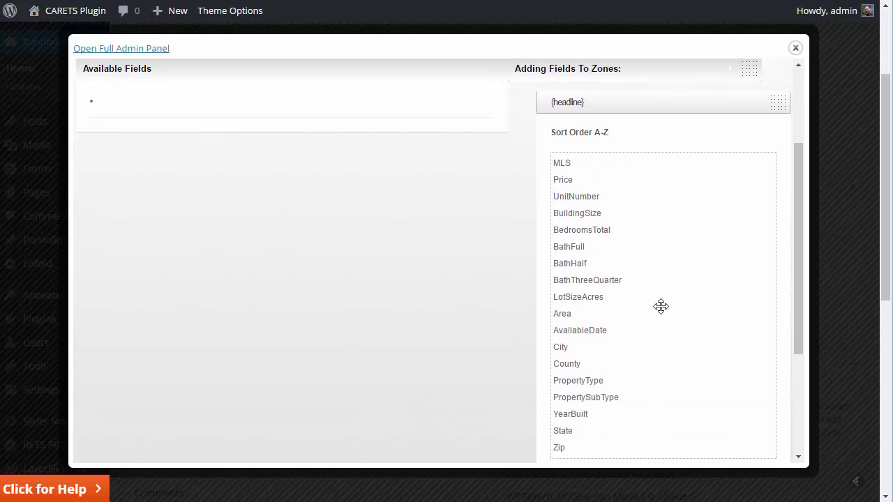
scroll(661, 306, down, 1)
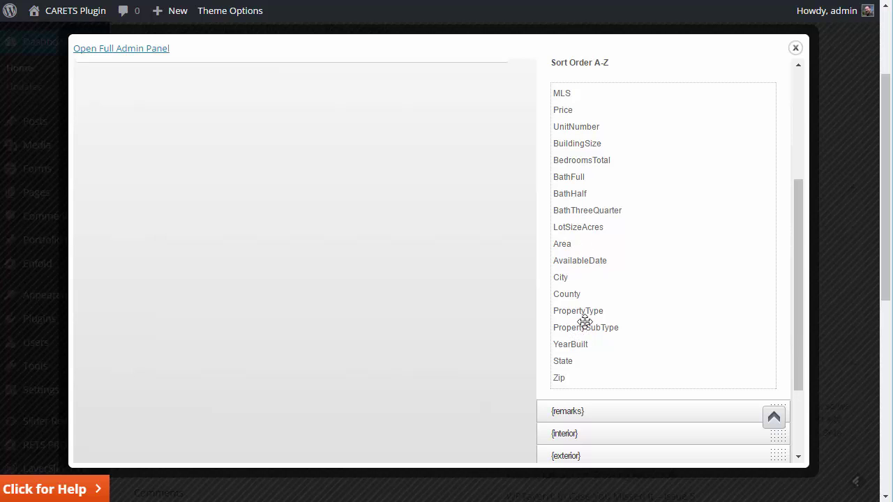
scroll(590, 313, down, 1)
scroll(590, 310, down, 2)
scroll(594, 291, down, 3)
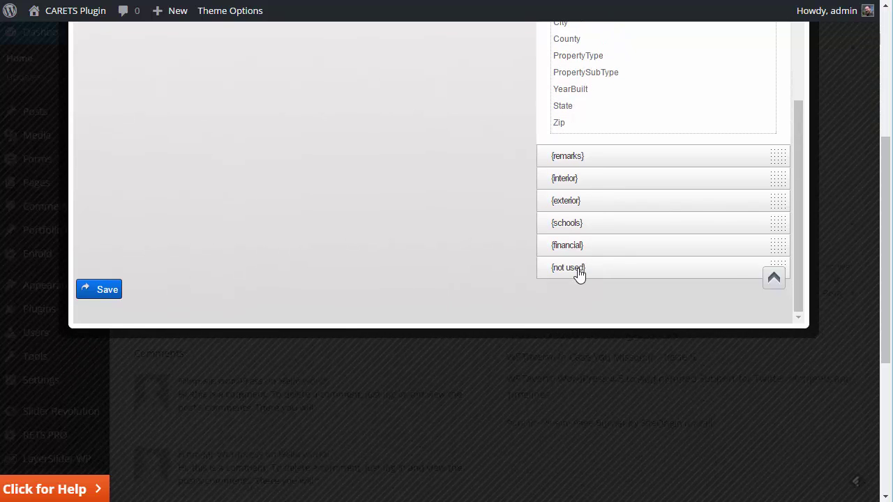
scroll(632, 193, up, 8)
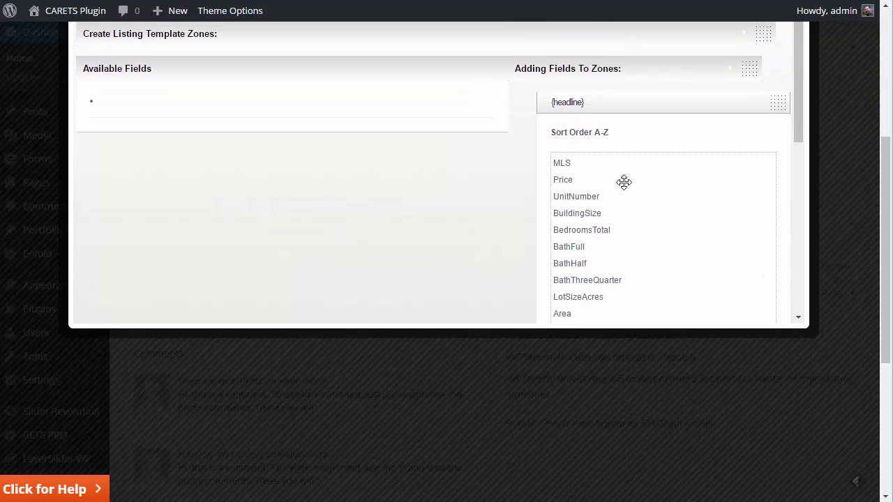
Sort the {headline} fields A-Z, then move MLS and Price to the top
click(576, 134)
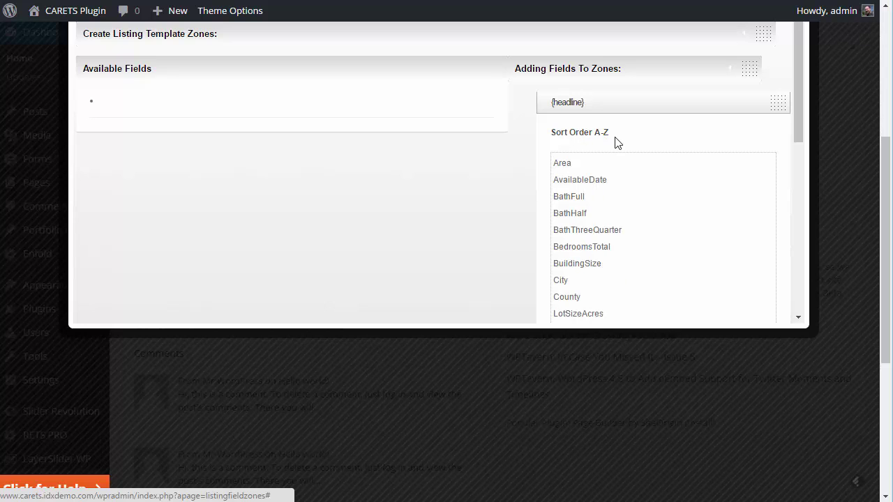
scroll(744, 157, down, 1)
scroll(851, 174, up, 3)
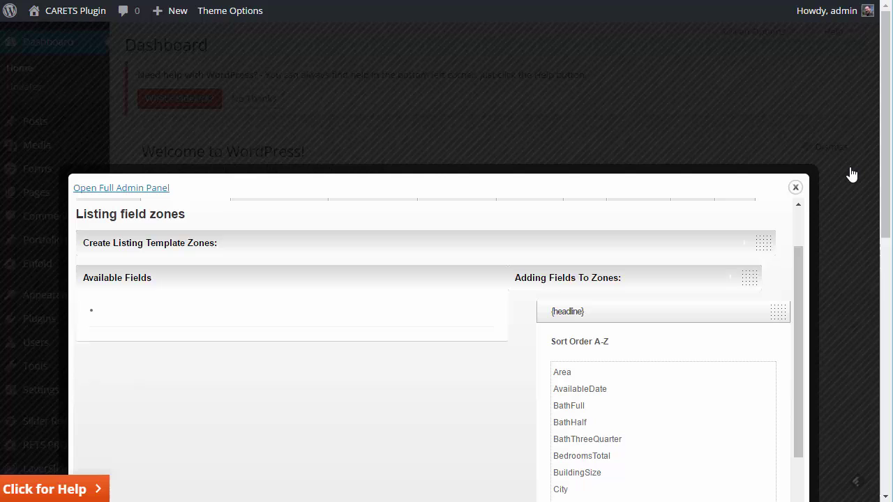
scroll(851, 174, down, 1)
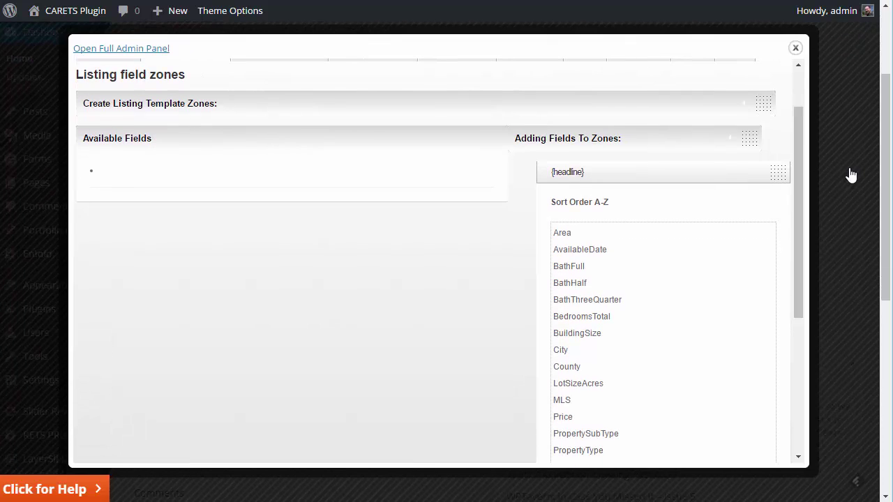
drag(796, 176, 800, 235)
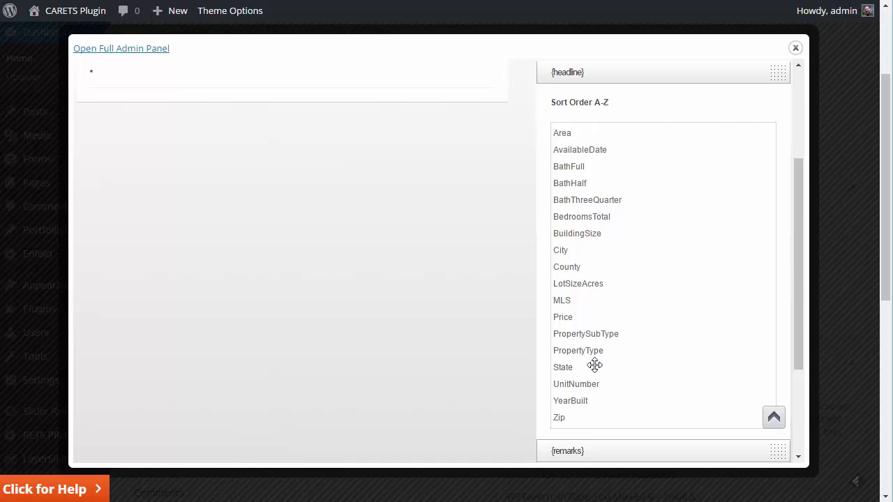
drag(574, 301, 572, 134)
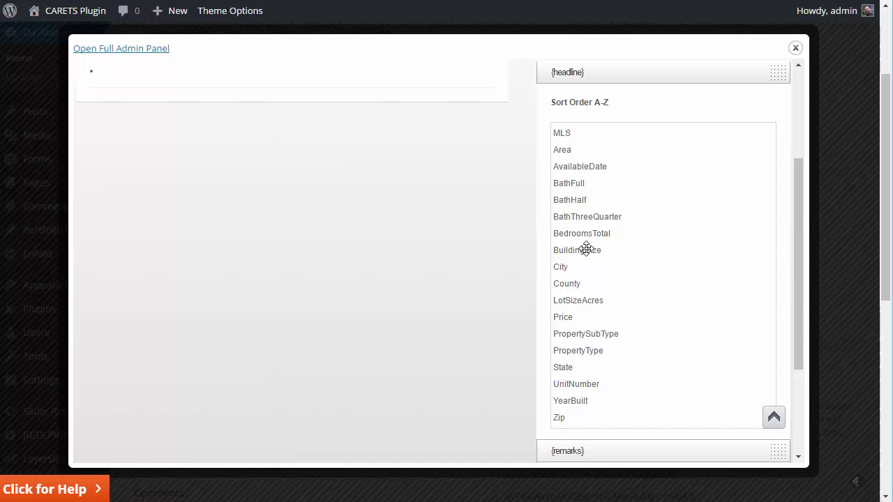
drag(567, 319, 562, 155)
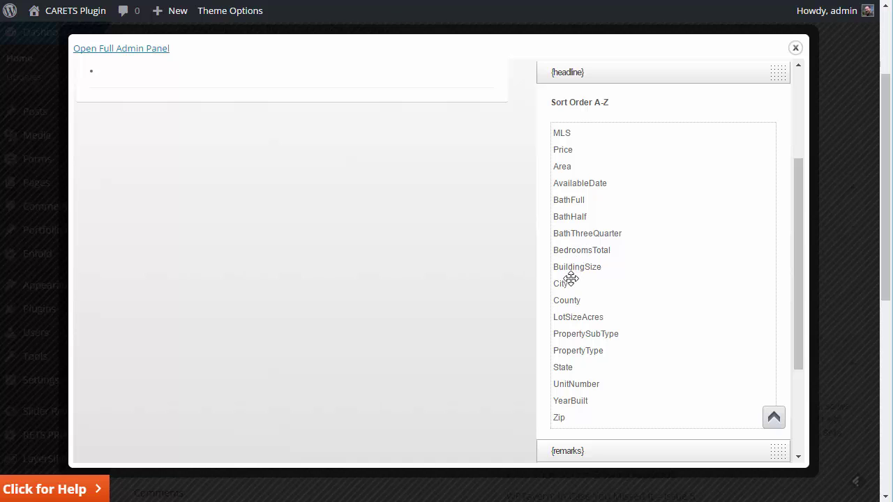
Drag PropertySubType from the {headline} sort list into the Available Fields panel
scroll(659, 293, up, 2)
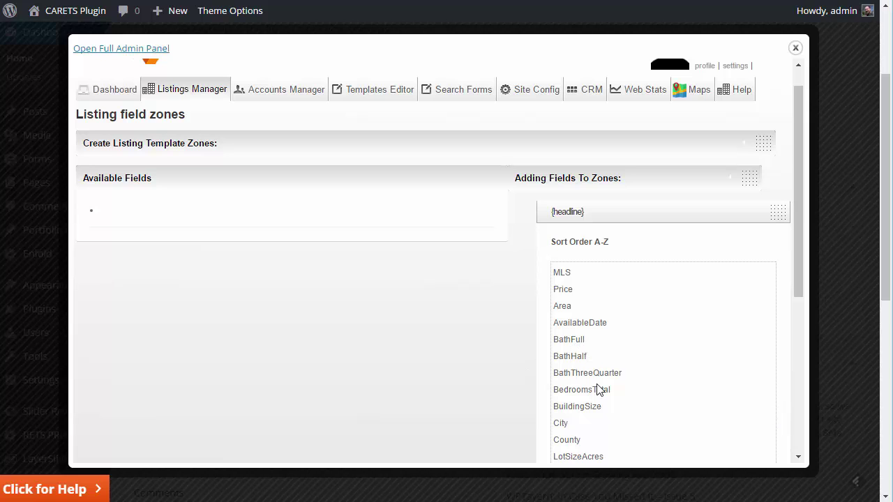
scroll(623, 383, down, 2)
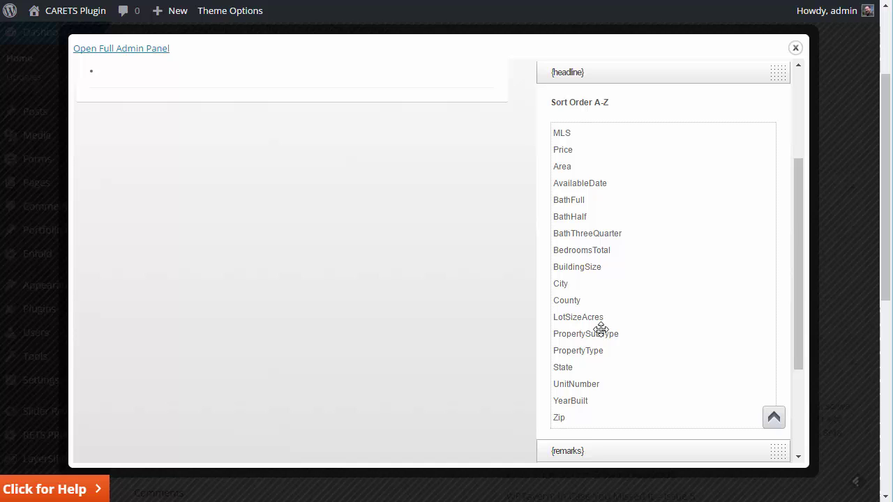
drag(601, 329, 300, 87)
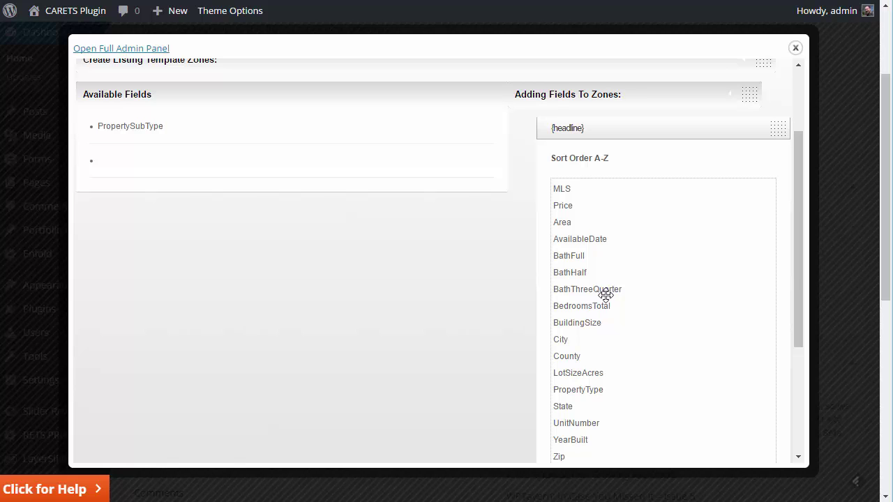
Expand the remarks and interior zones to check their assigned fields
scroll(388, 291, down, 5)
scroll(388, 292, up, 6)
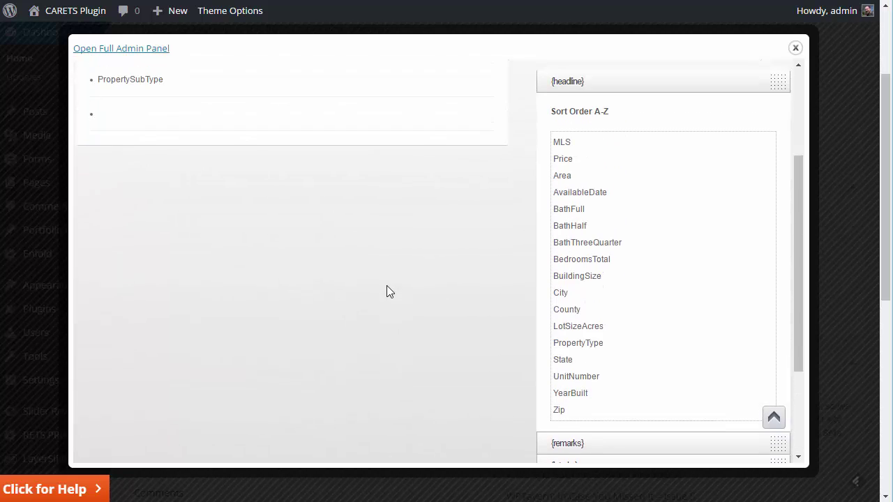
scroll(702, 277, down, 5)
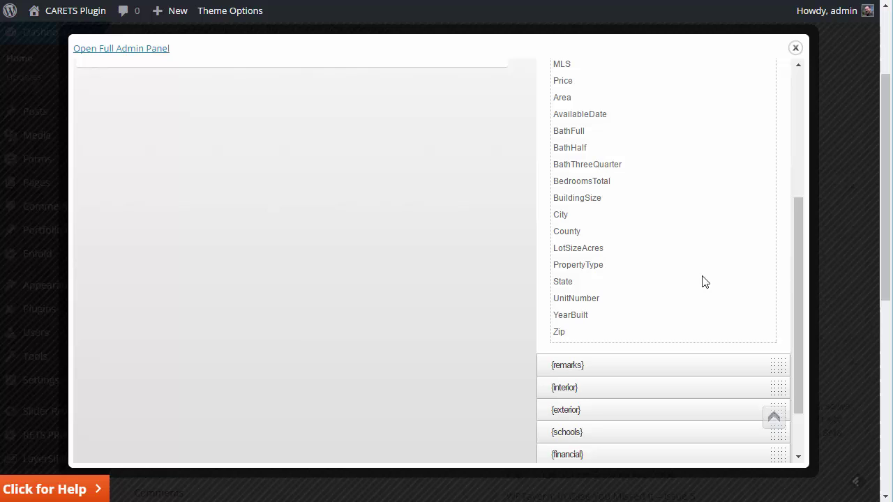
click(610, 300)
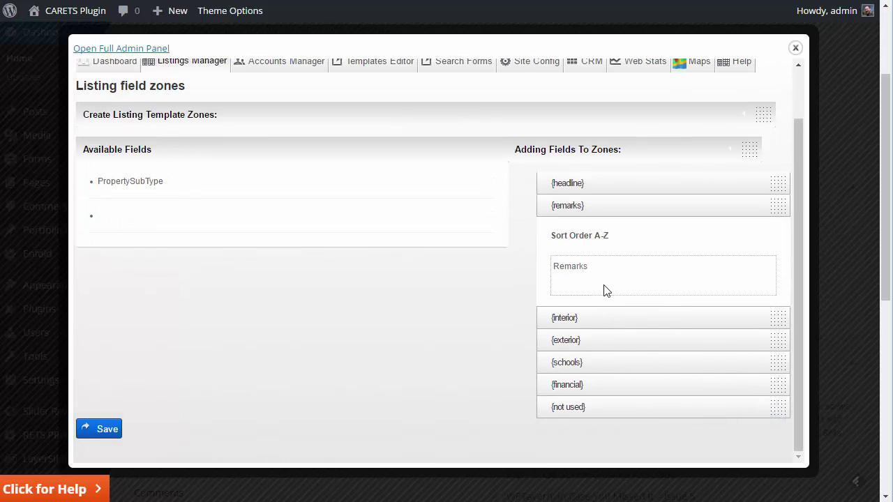
click(584, 322)
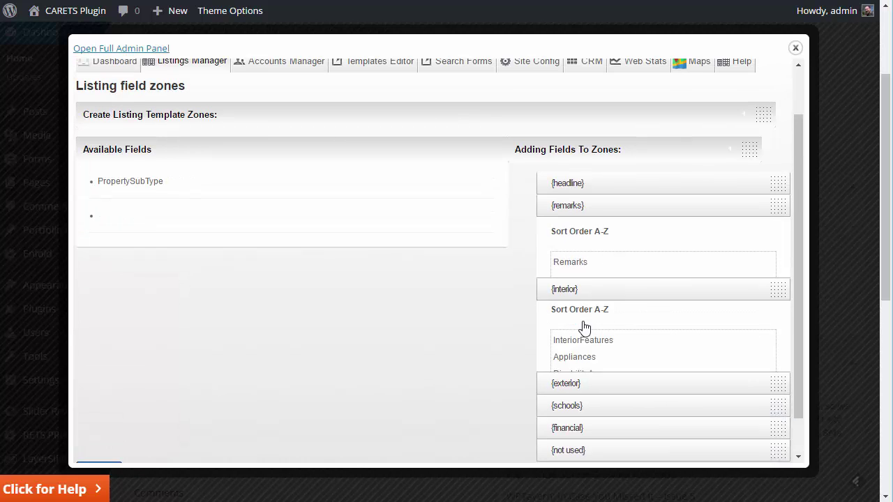
Expand the financial zone and scroll its fields from DepositPet to Zoning
scroll(652, 340, down, 3)
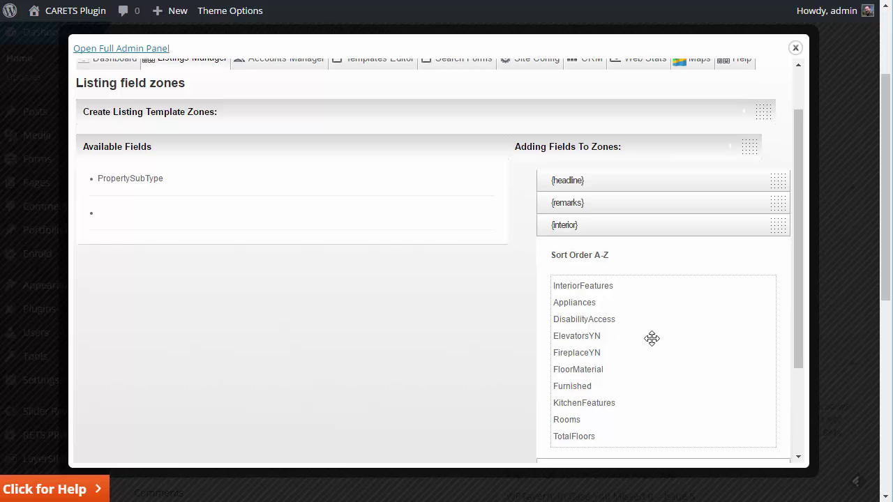
click(605, 386)
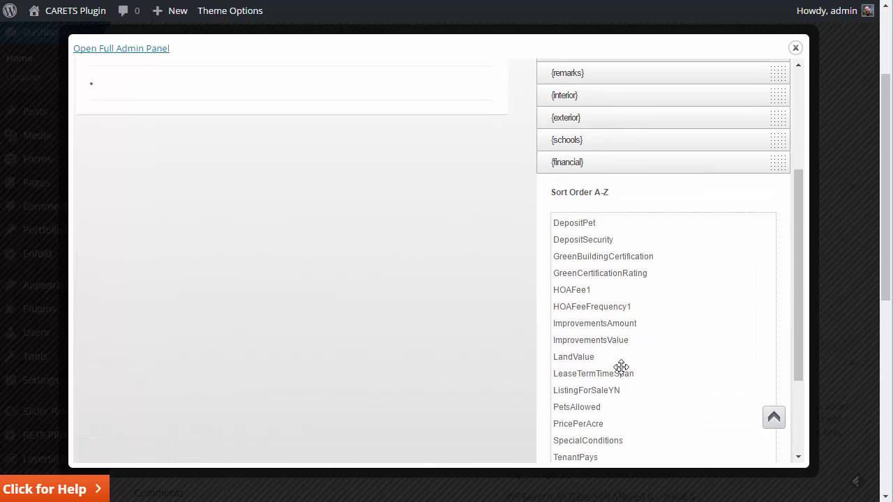
scroll(662, 356, down, 2)
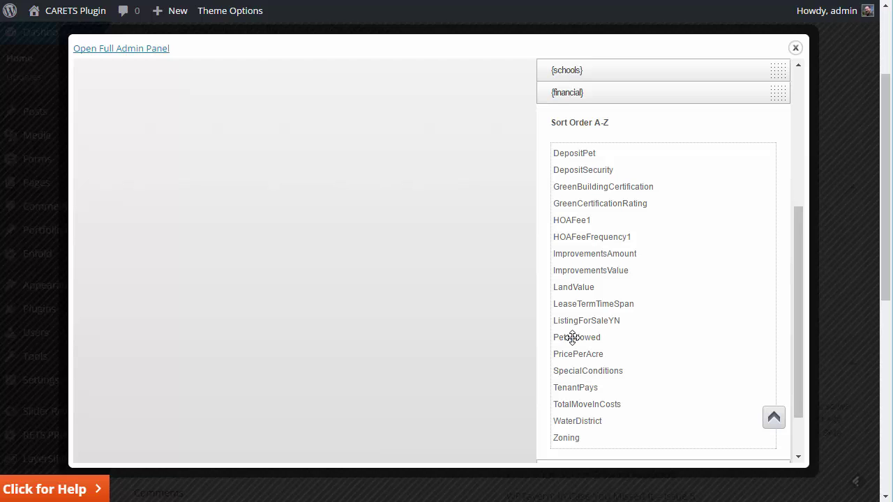
scroll(431, 274, down, 2)
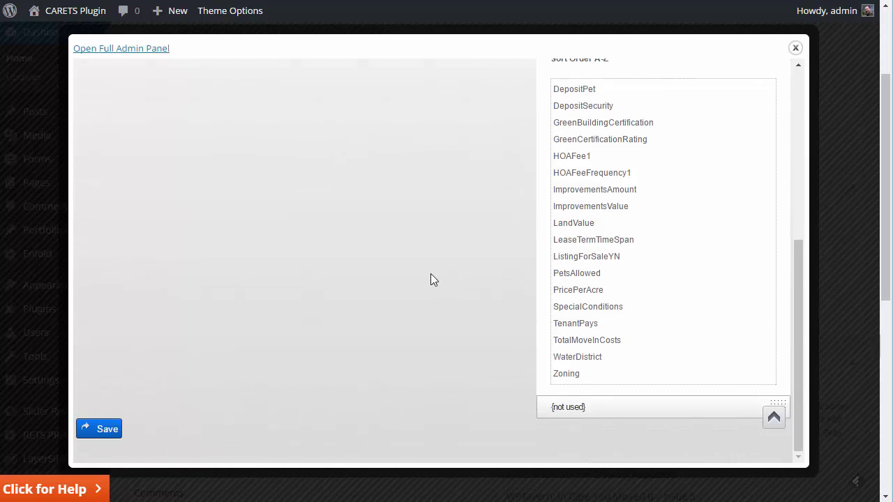
scroll(544, 293, up, 4)
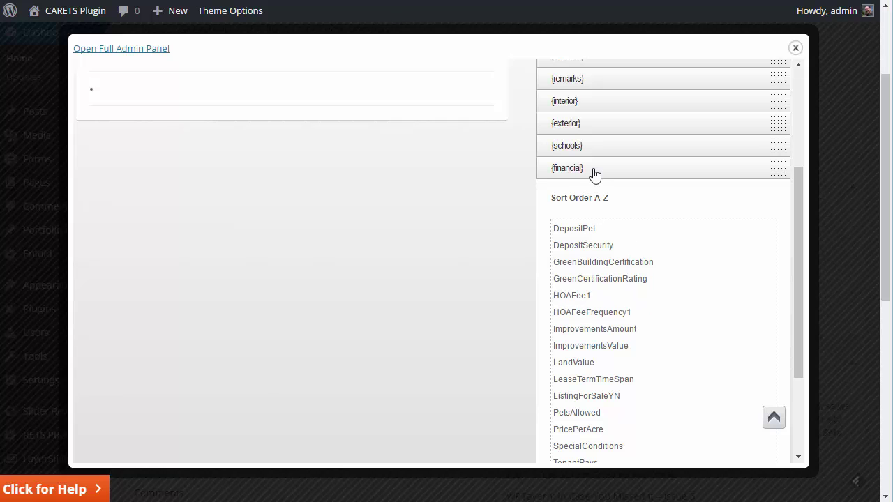
scroll(332, 233, down, 4)
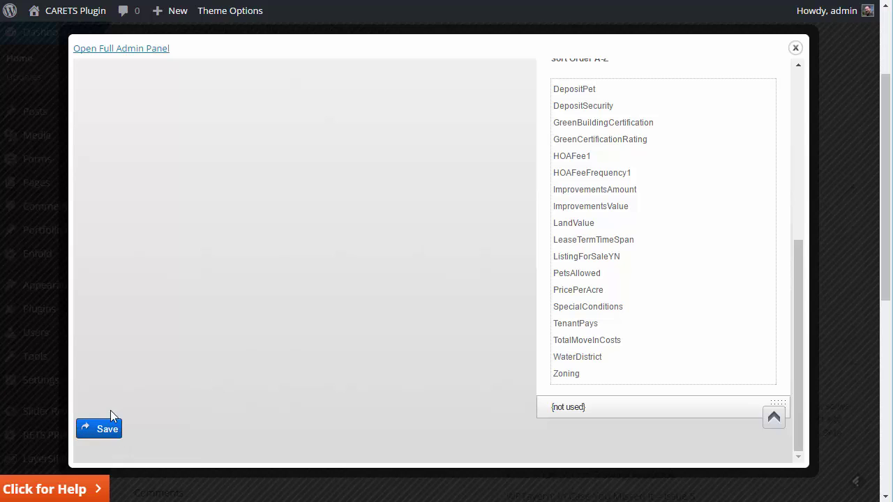
scroll(425, 355, up, 8)
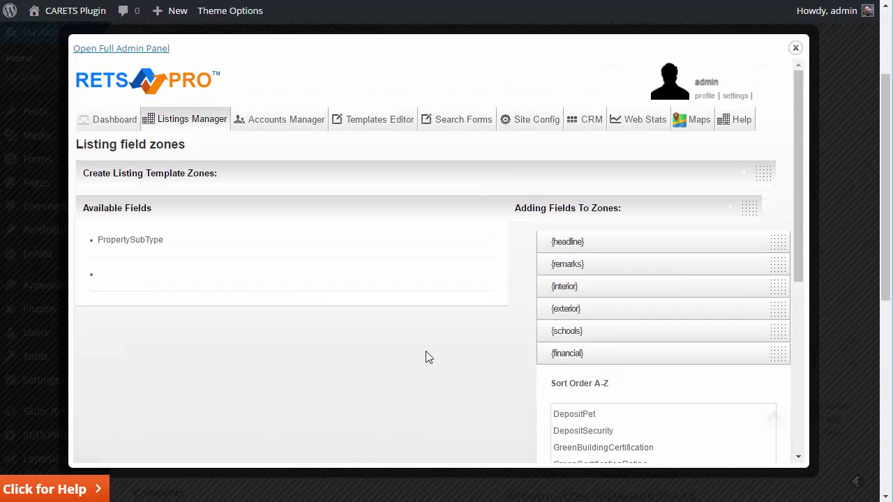
click(746, 171)
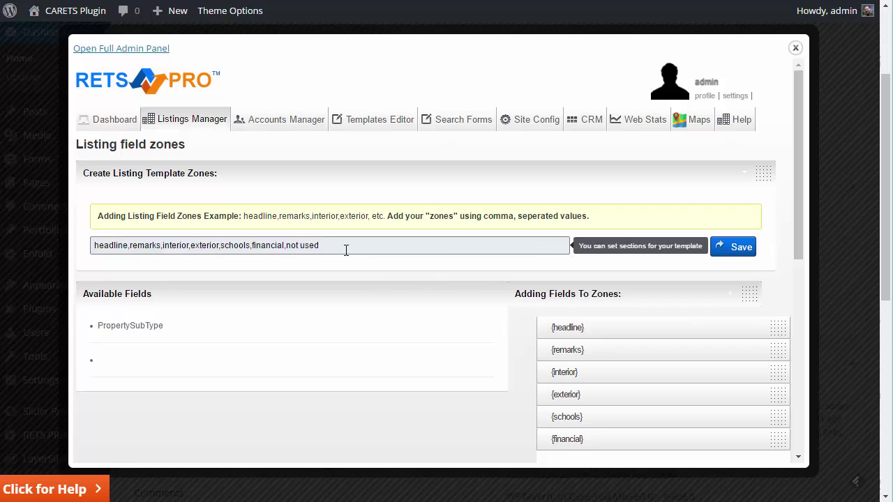
drag(345, 250, 83, 232)
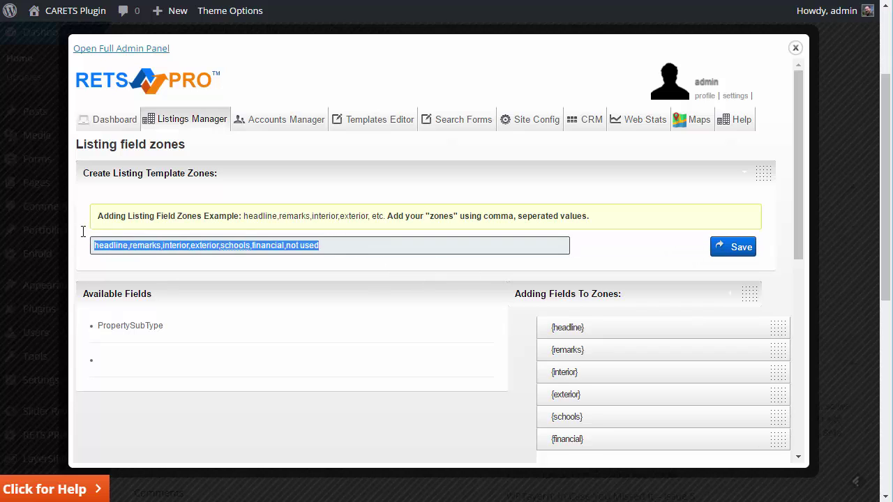
click(747, 176)
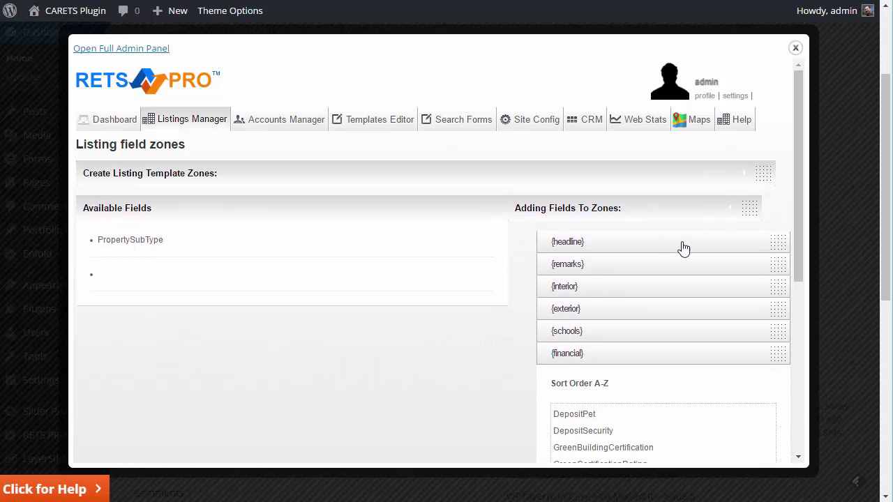
Scroll through the listing's Property Details, Exterior, Financial and Interior sections, highlighting the Date Available line
scroll(698, 237, down, 5)
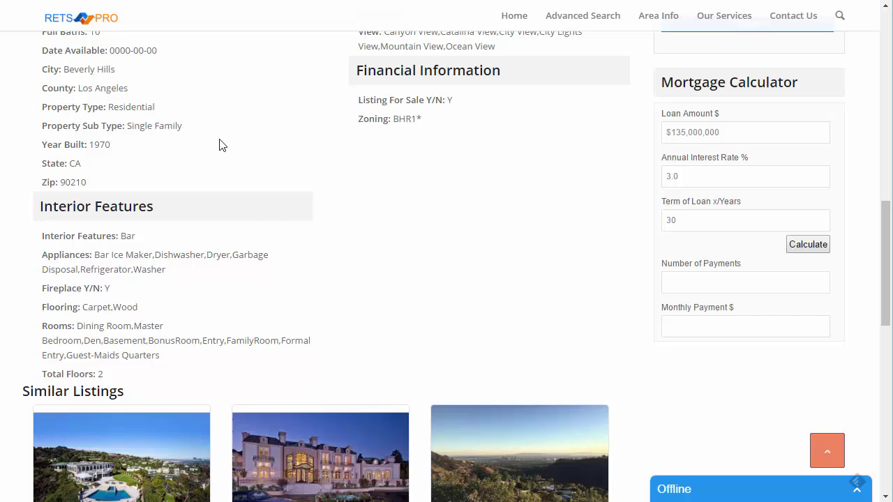
scroll(497, 253, up, 3)
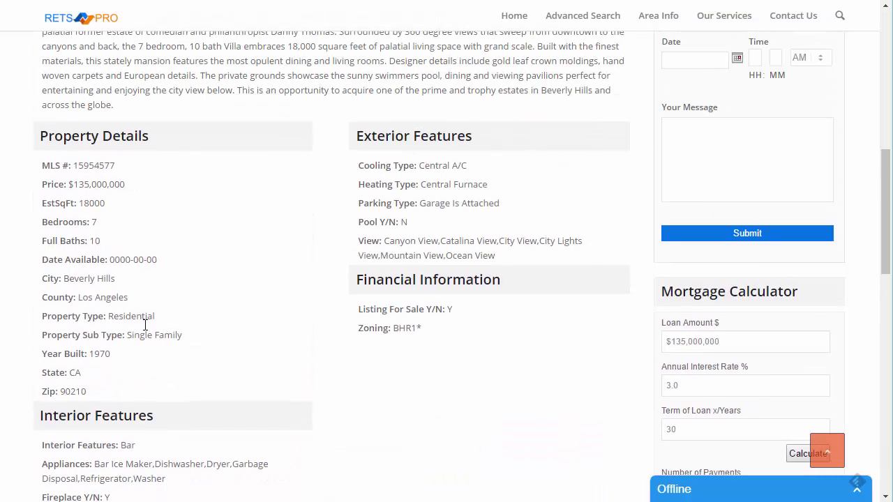
scroll(530, 147, up, 2)
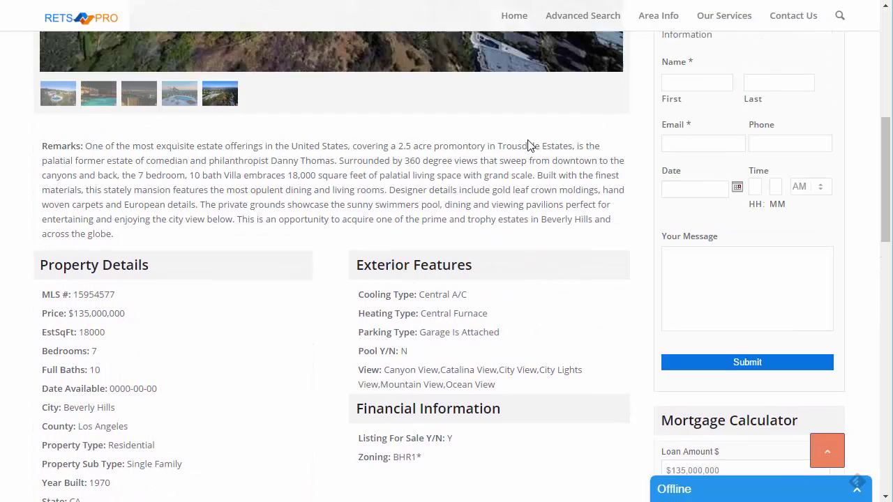
scroll(533, 208, down, 2)
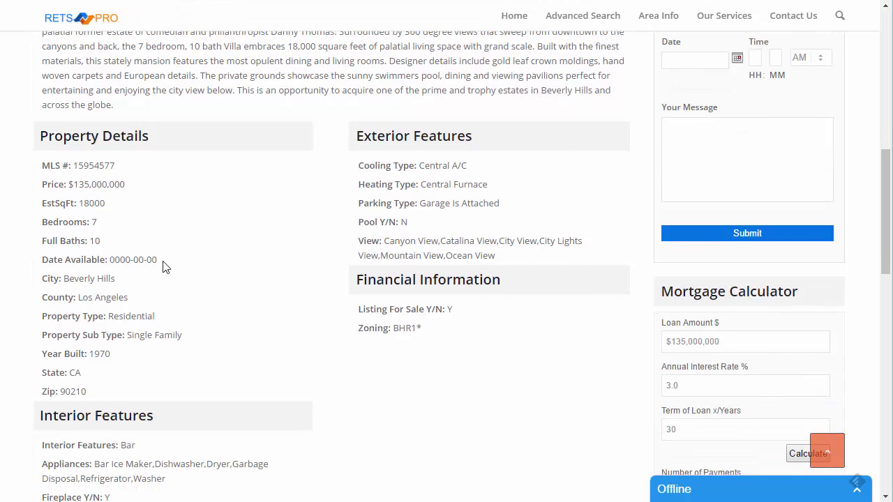
drag(162, 264, 43, 259)
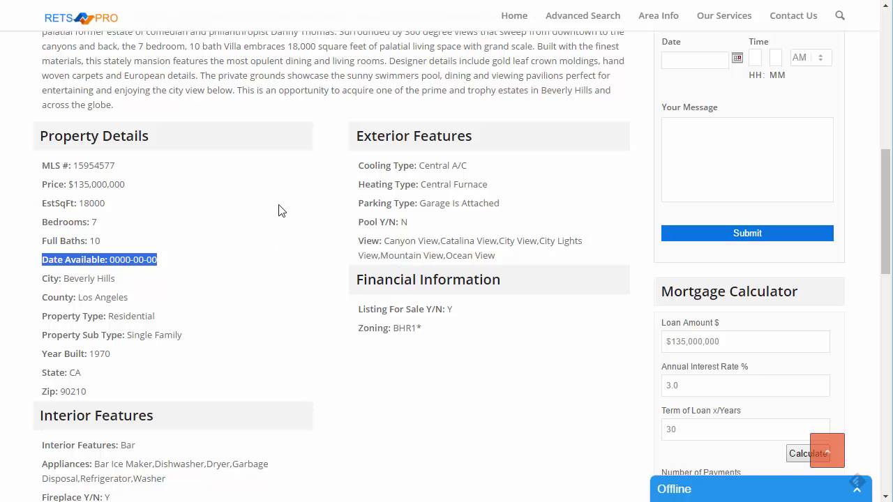
scroll(279, 209, down, 5)
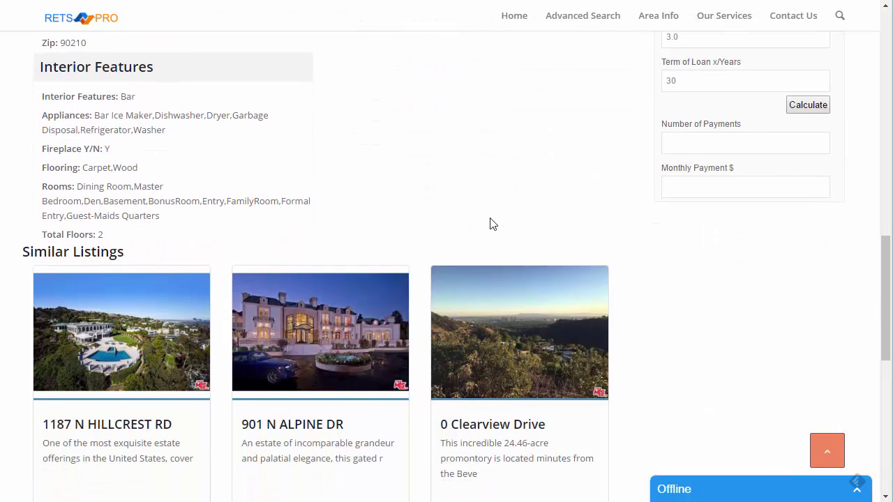
scroll(487, 193, up, 5)
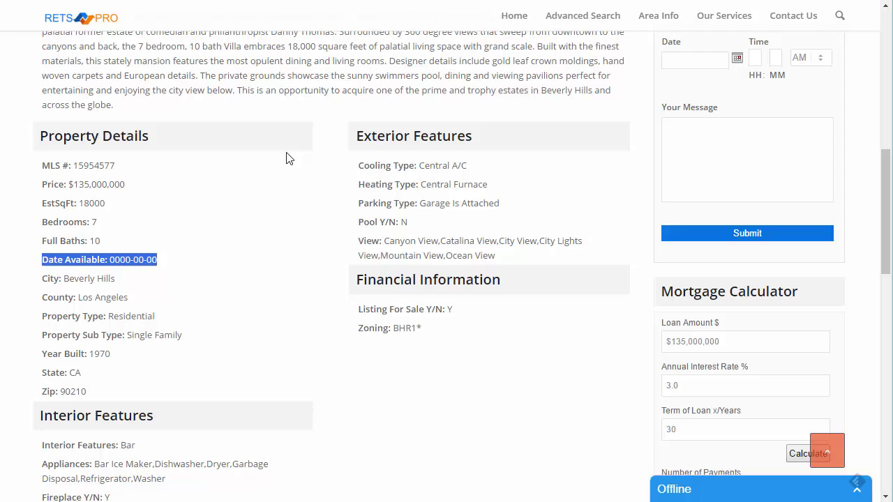